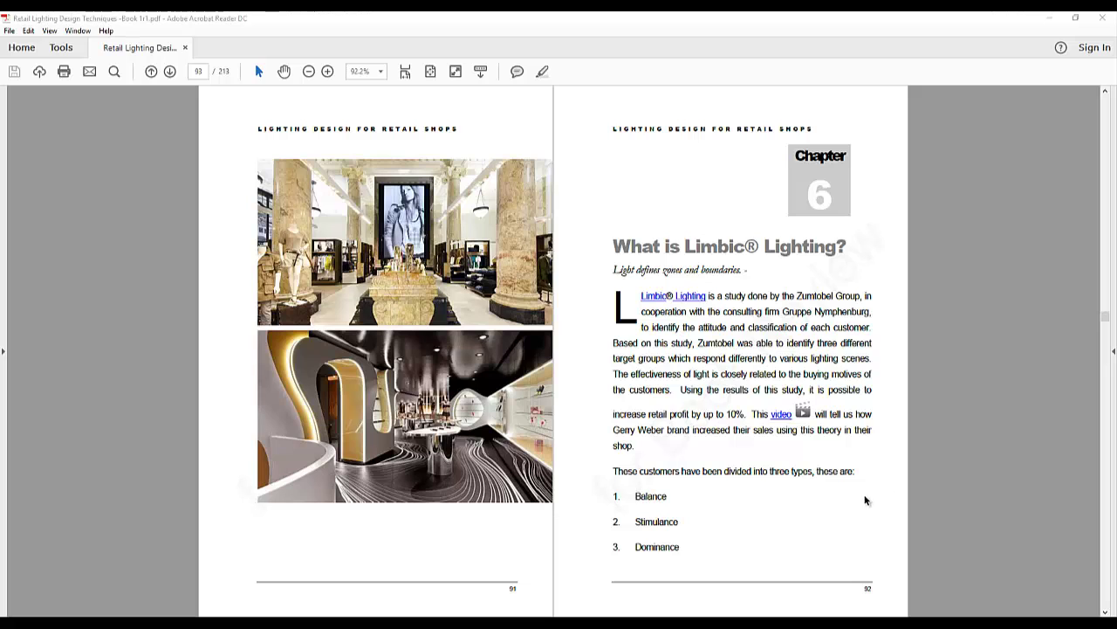
Read the Limbic Lighting chapter through the Balance, Stimulance and Dominance sections and follow its closing video tutorial link
scroll(929, 480, "down", 2)
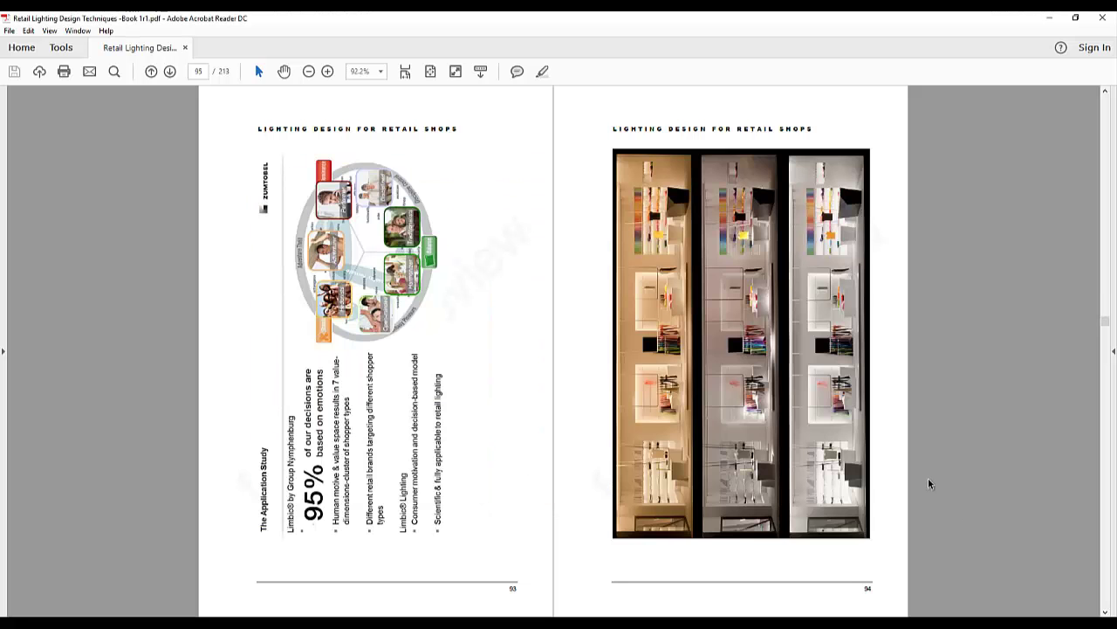
scroll(928, 478, "down", 2)
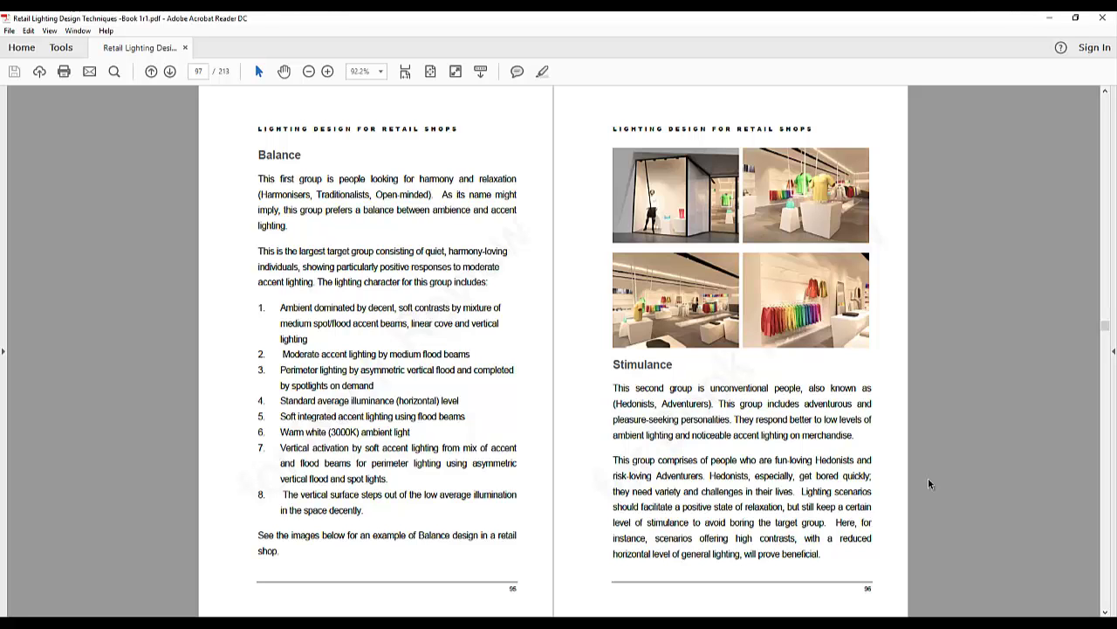
scroll(928, 478, "down", 2)
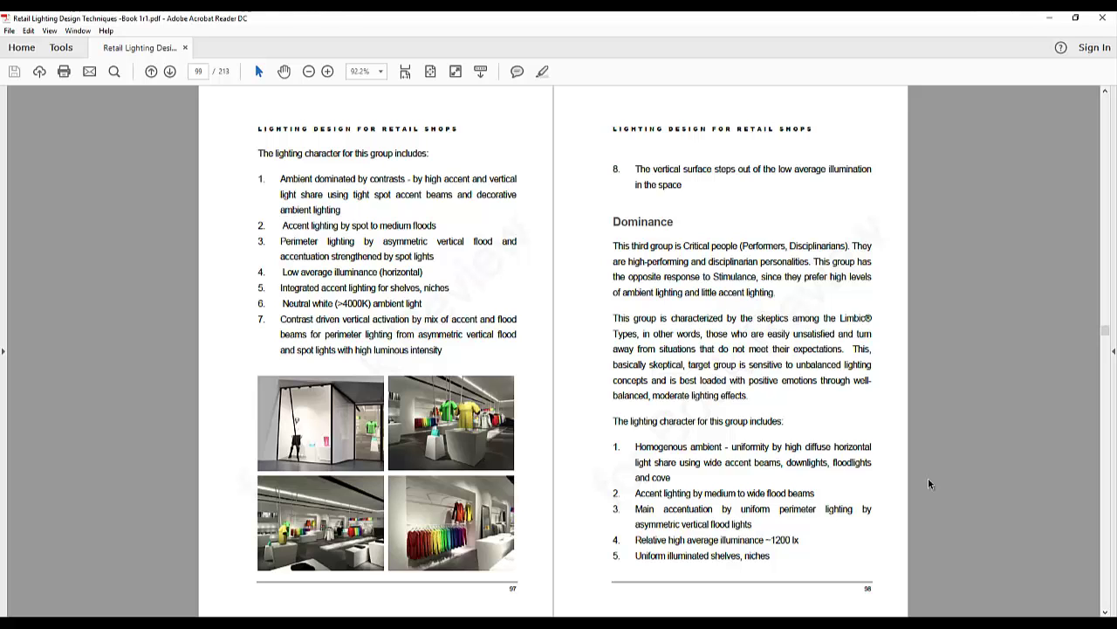
scroll(928, 483, "down", 2)
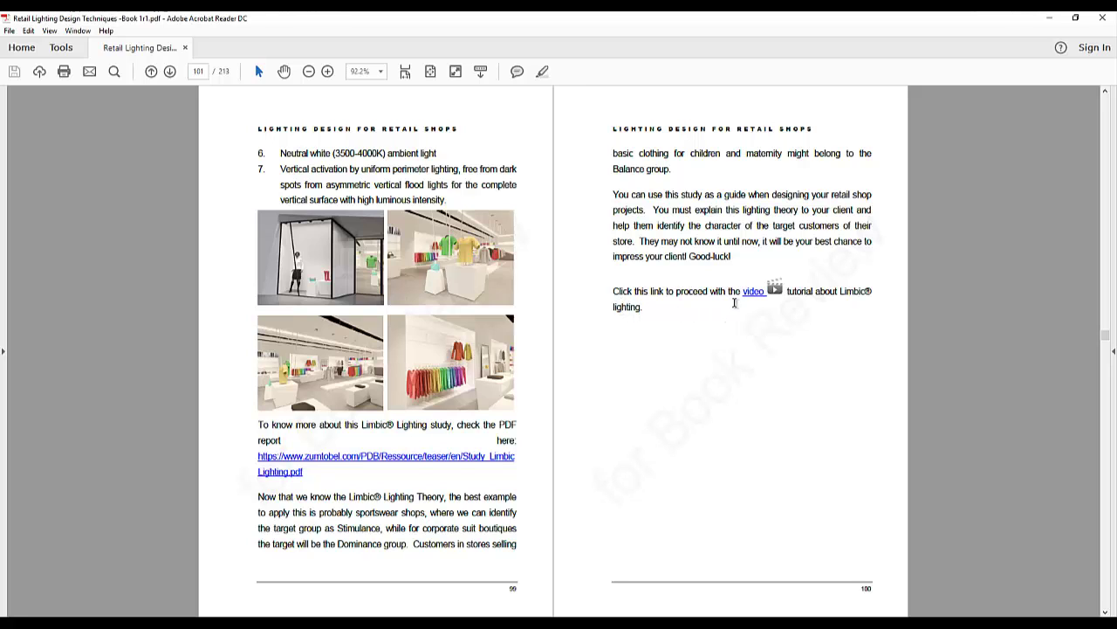
left_click(756, 294)
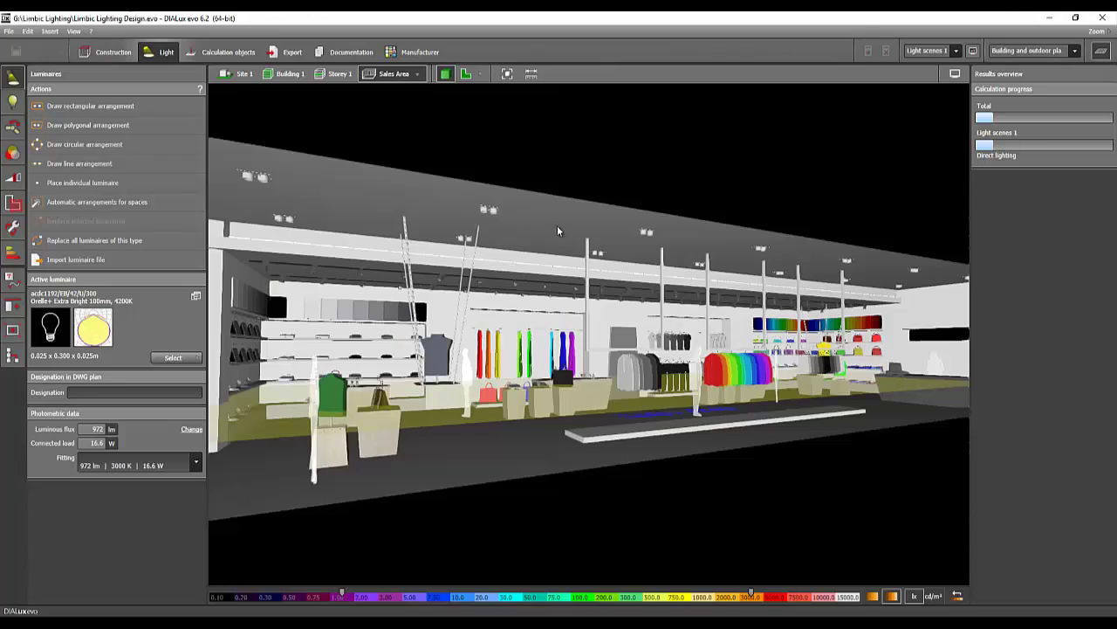
Examine the retail shop's Sales Area in DIALux evo from inside and from above
left_click_drag(715, 193, 642, 357)
scroll(643, 359, "up", 3)
left_click_drag(611, 419, 551, 334)
scroll(604, 343, "up", 3)
scroll(573, 323, "down", 3)
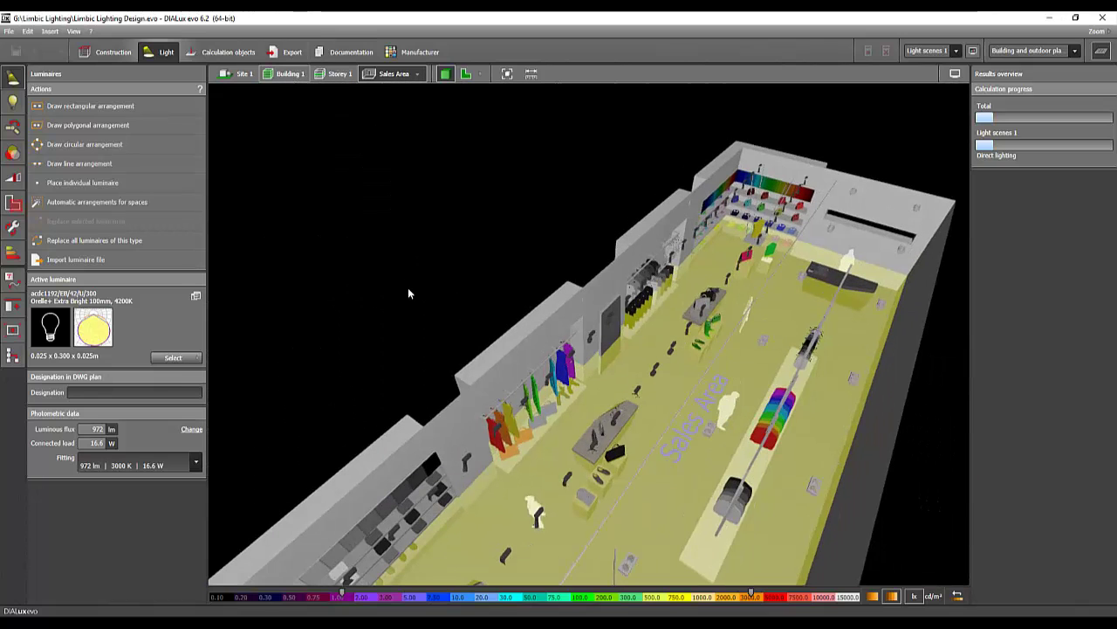
Show the whole Site 1 and inspect the shop's glazed display window and entrance
left_click(245, 75)
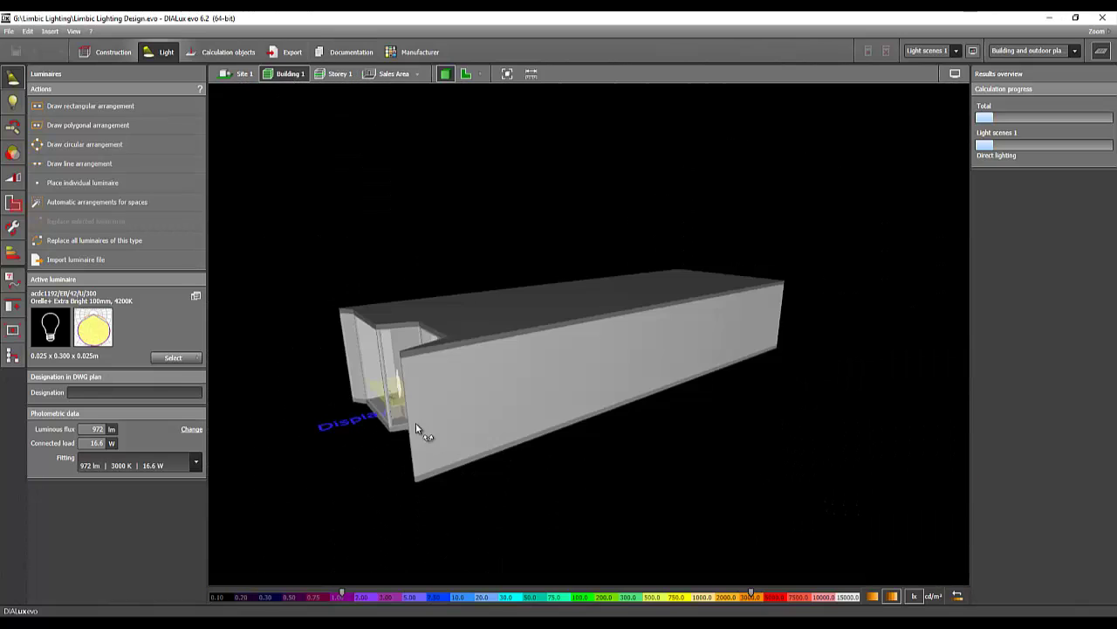
left_click(246, 77)
left_click_drag(503, 381, 548, 371)
scroll(520, 389, "up", 4)
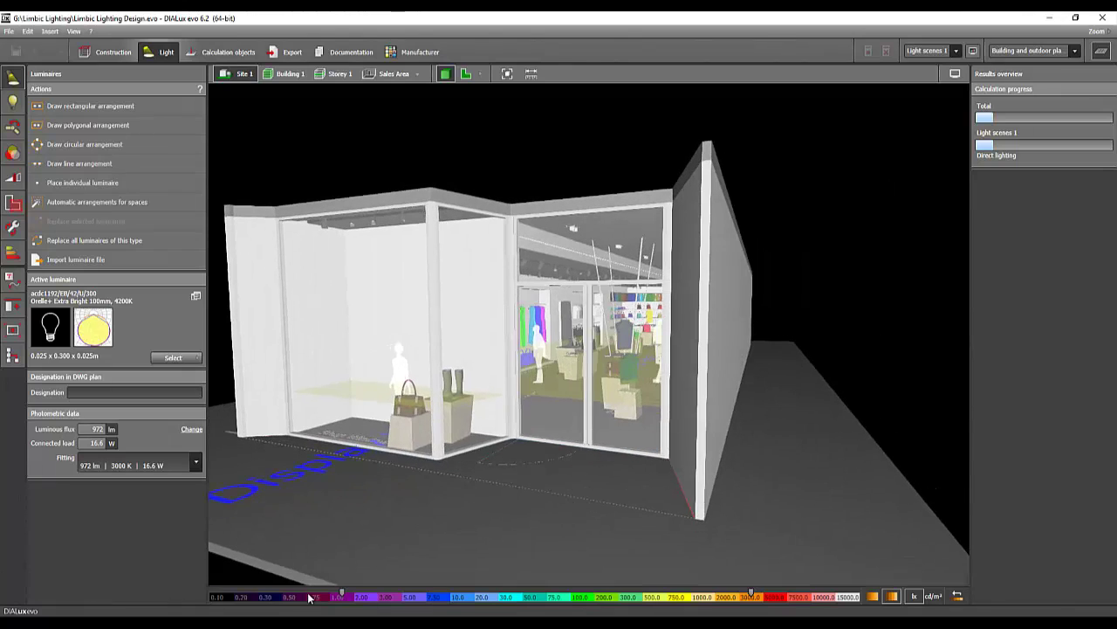
Switch to the Limbic Lighting PowerPoint presentation, browse its slides and display slide 27 with the Balance group findings
left_click(244, 623)
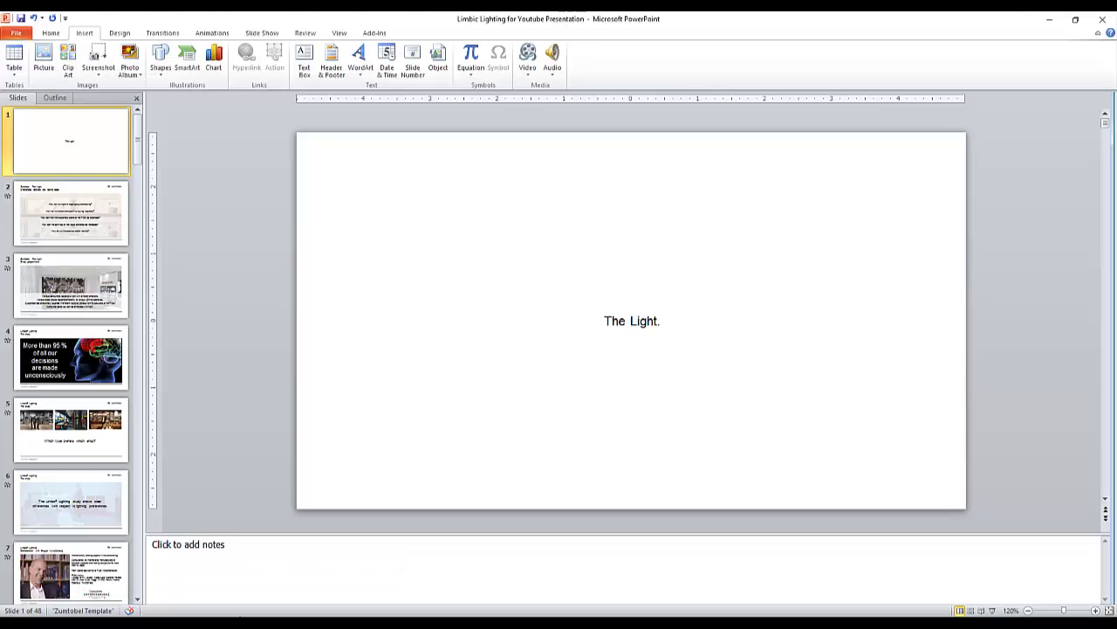
left_click(72, 494)
scroll(72, 494, "down", 20)
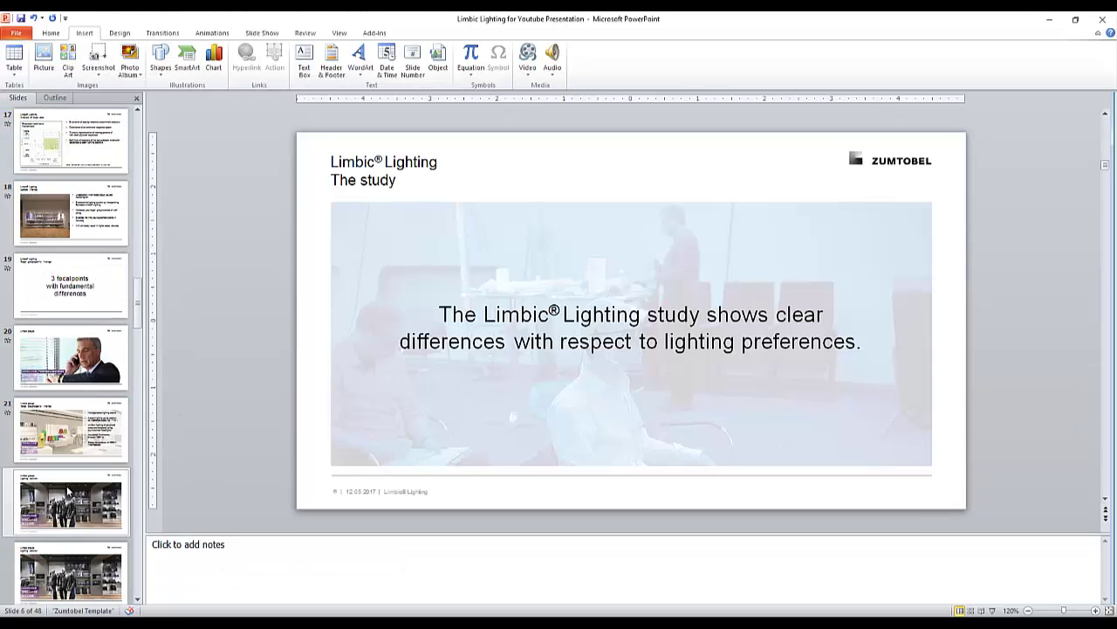
scroll(70, 488, "down", 1)
scroll(59, 332, "down", 1)
scroll(57, 341, "up", 2)
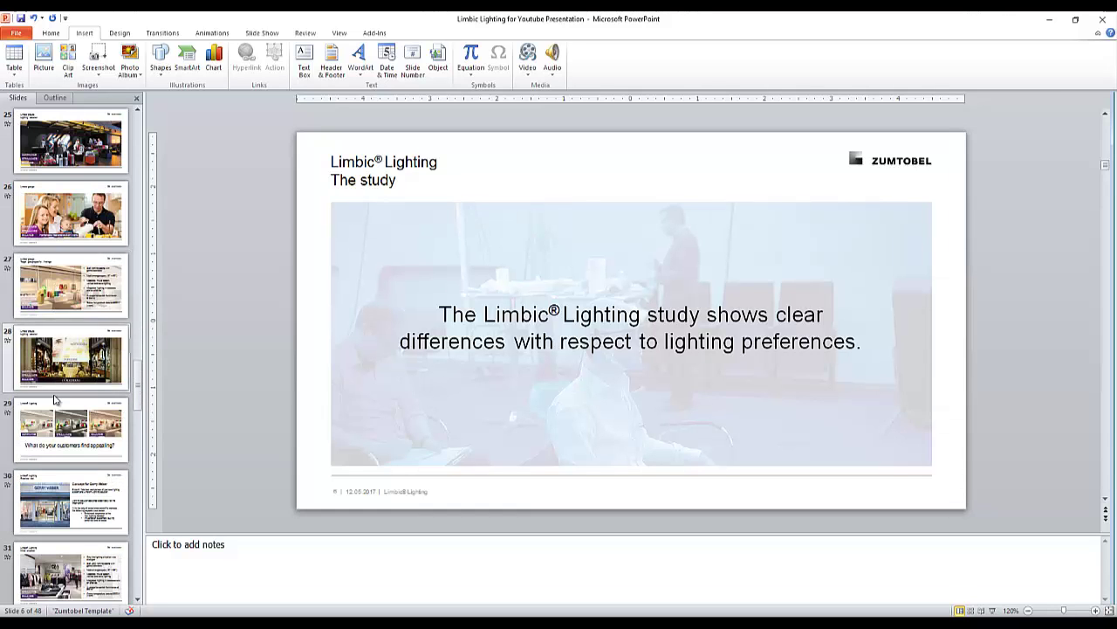
scroll(53, 340, "down", 10)
scroll(59, 406, "down", 3)
scroll(52, 340, "up", 12)
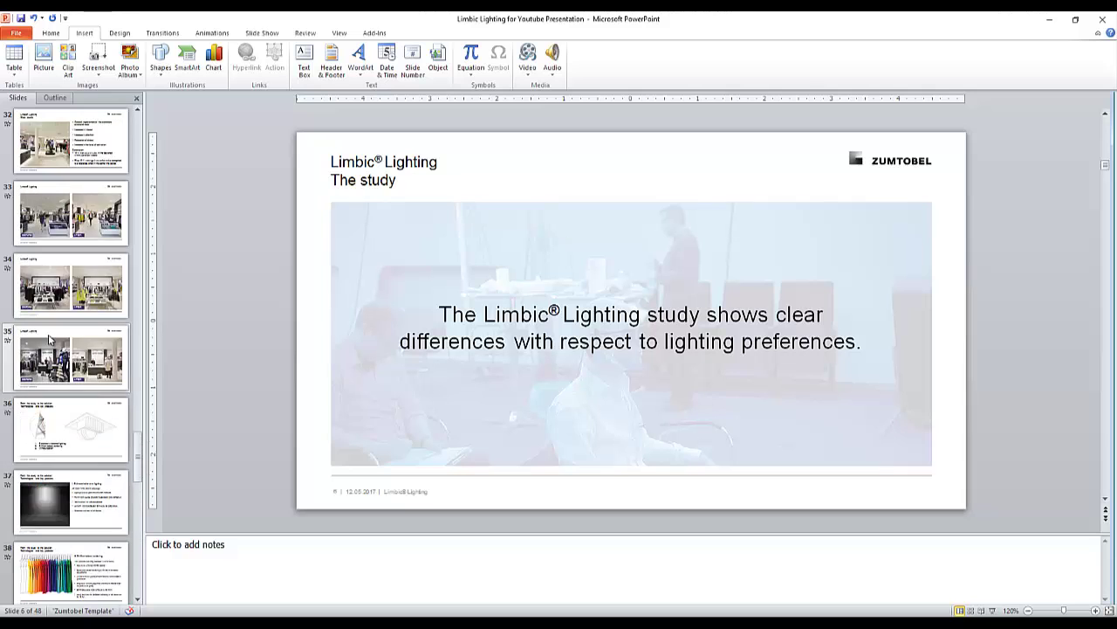
left_click(50, 223)
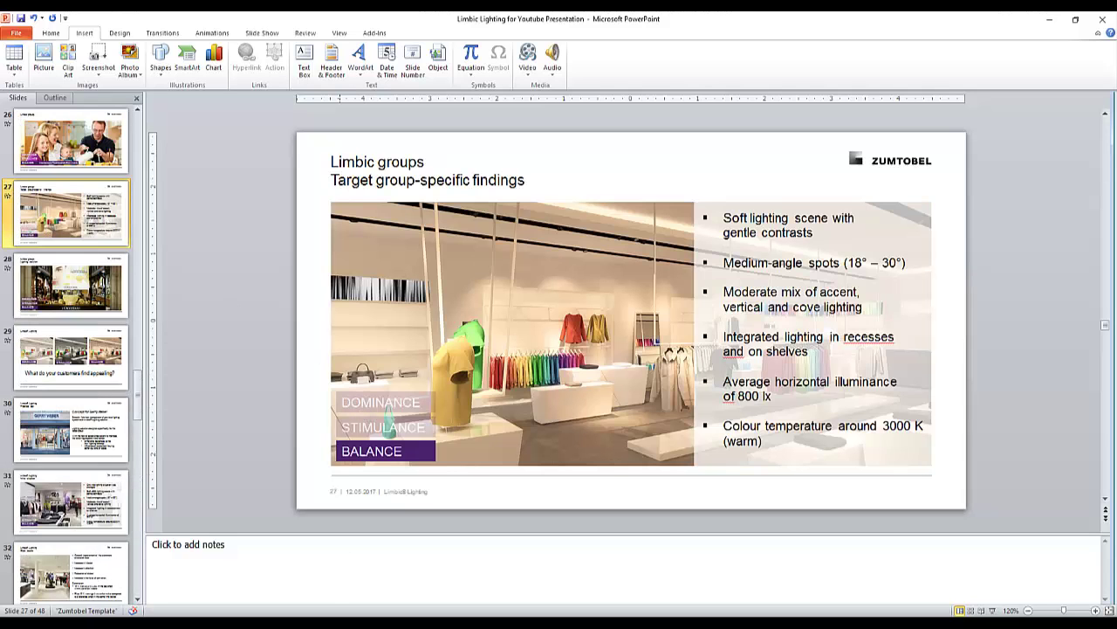
Return to the DIALux evo shop project and show the Sales Area interior
key("alt+Tab")
left_click_drag(406, 426, 262, 419)
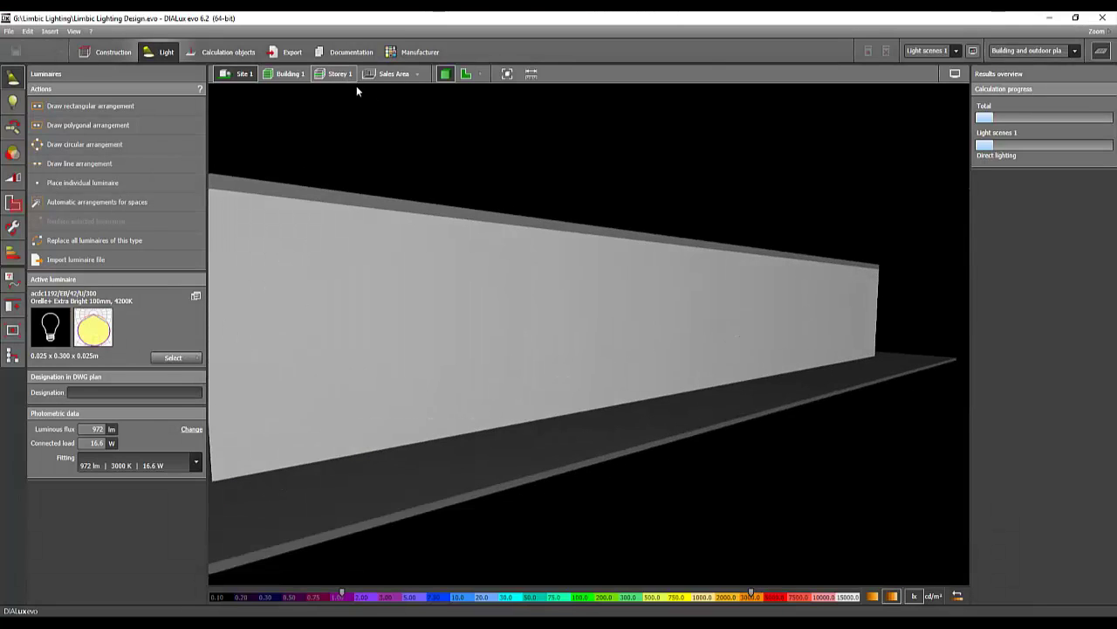
left_click(348, 78)
left_click_drag(428, 271, 462, 284)
left_click(394, 75)
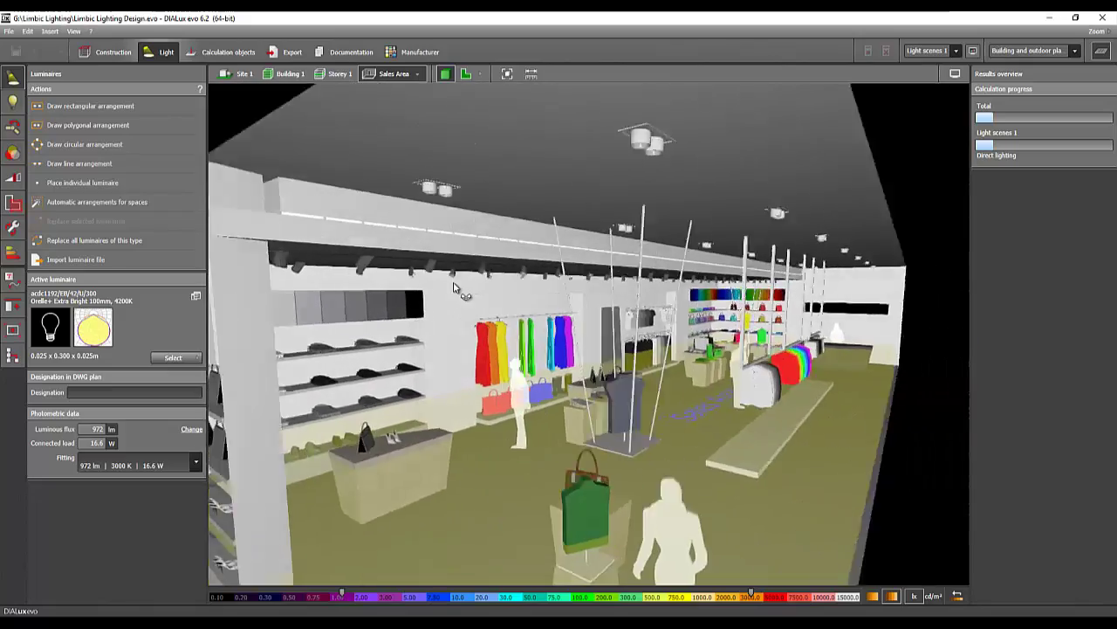
Inspect the Sales Area's merchandise displays, shelving and luminaires from several angles
scroll(543, 339, "up", 3)
left_click_drag(540, 329, 437, 319)
left_click_drag(533, 369, 406, 377)
scroll(407, 377, "down", 3)
left_click_drag(442, 430, 320, 613)
scroll(422, 425, "down", 3)
scroll(463, 354, "up", 3)
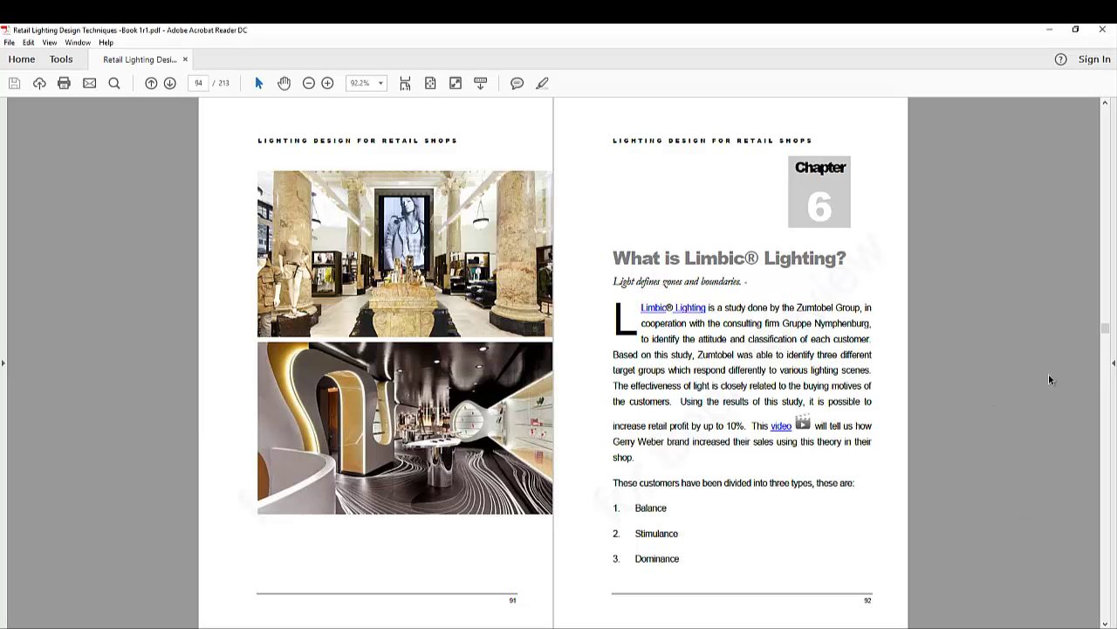
Review the Limbic Lighting chapter in the PDF book again, from the application study to its last page
scroll(1048, 373, "down", 3)
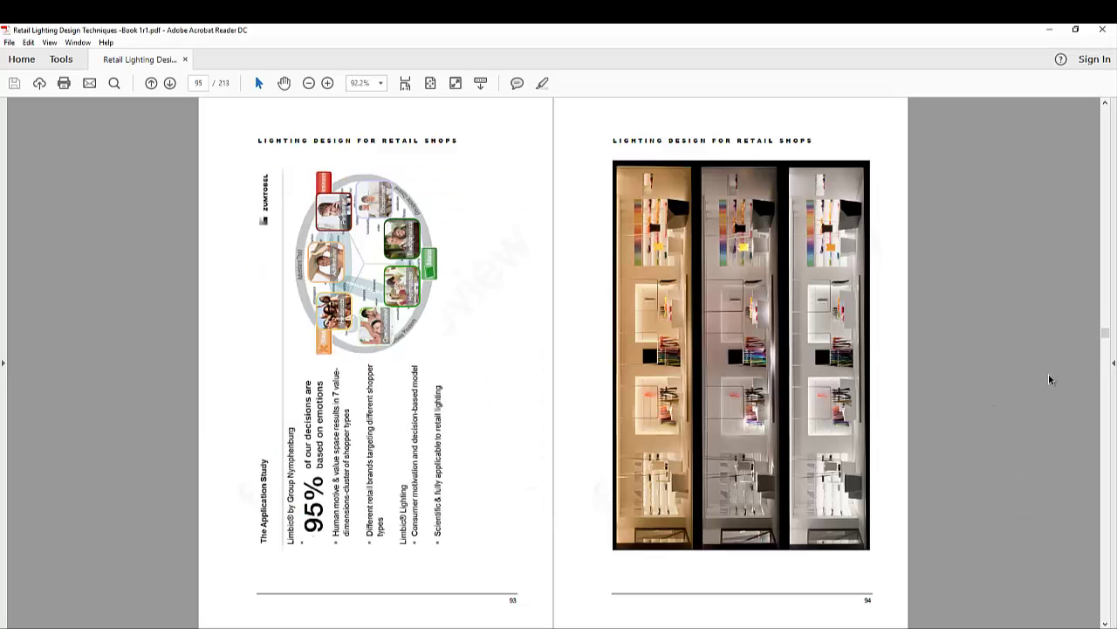
scroll(1049, 373, "down", 3)
scroll(1049, 373, "down", 3)
scroll(1049, 373, "down", 3)
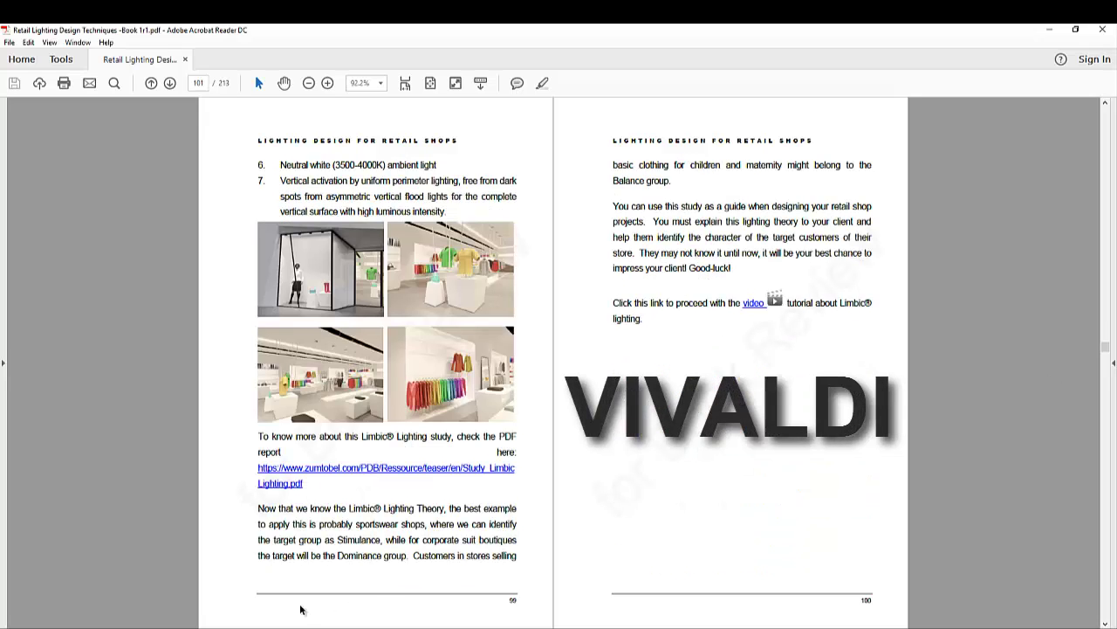
Switch to Zumtobel's Limbic Lighting Vivaldi player in the browser and view the Entry View and Countertop scenes
left_click(212, 589)
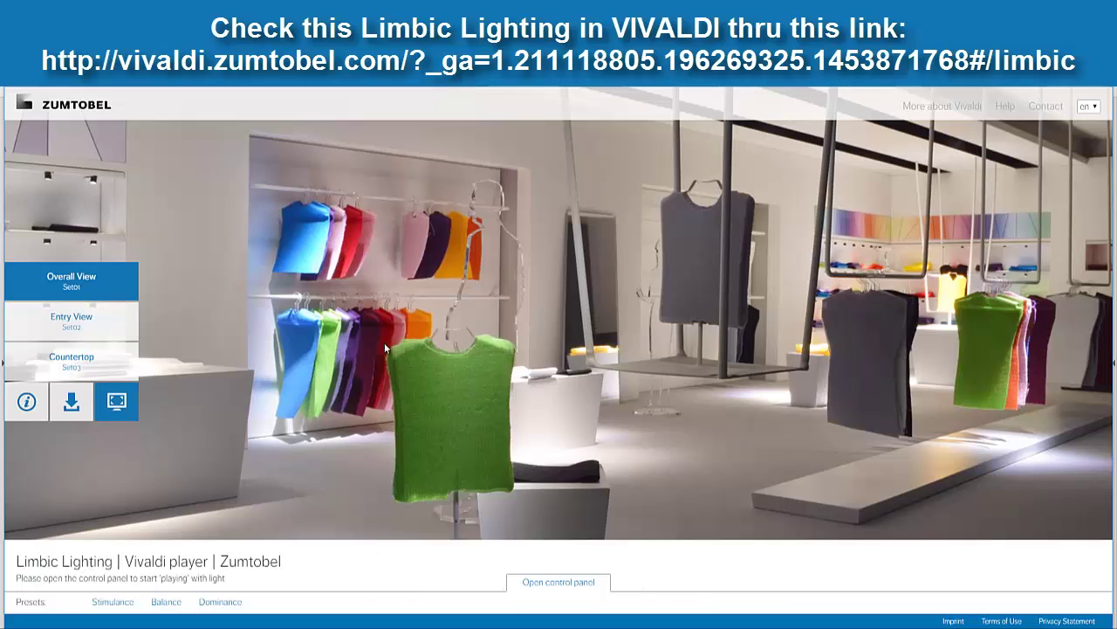
left_click(87, 320)
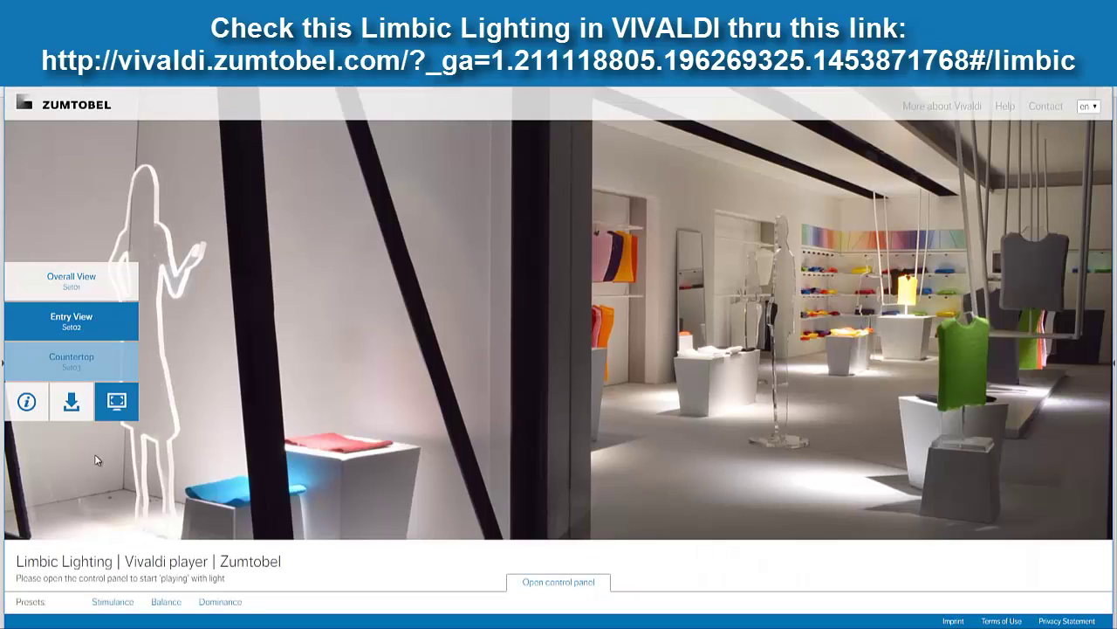
left_click(77, 367)
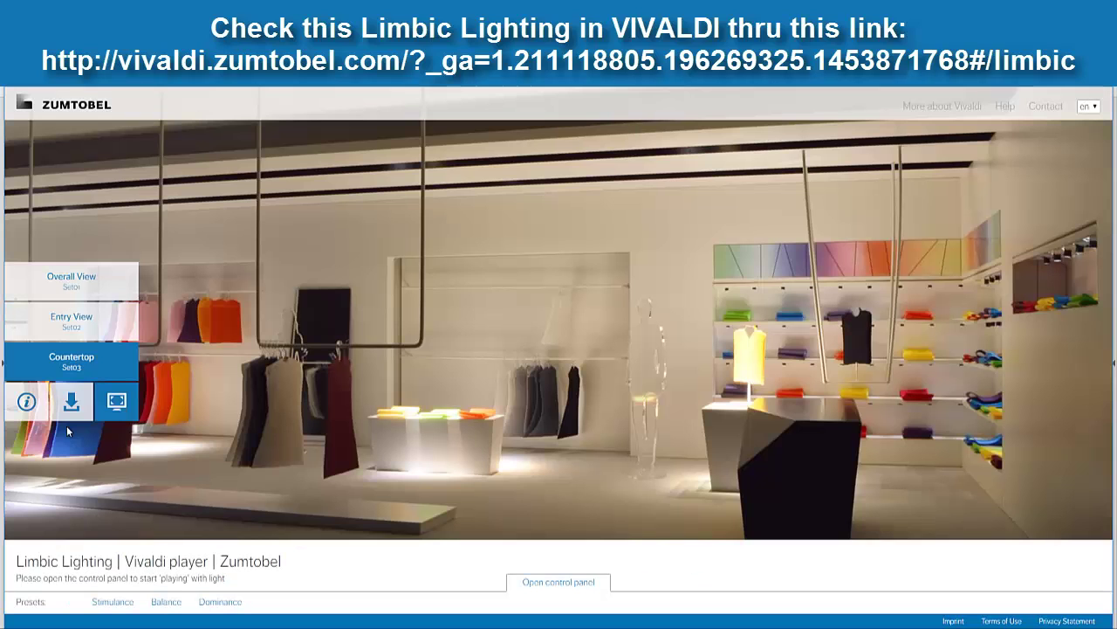
Fit the full scene image in the viewer and compare the three shop views, ending on Overall View
left_click(116, 406)
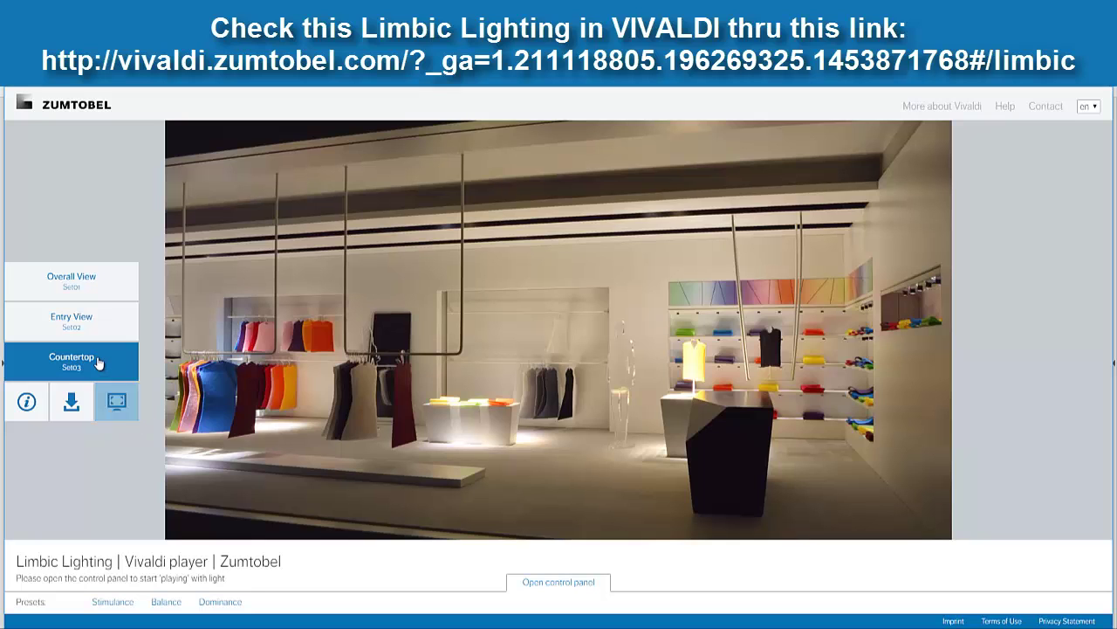
left_click(91, 321)
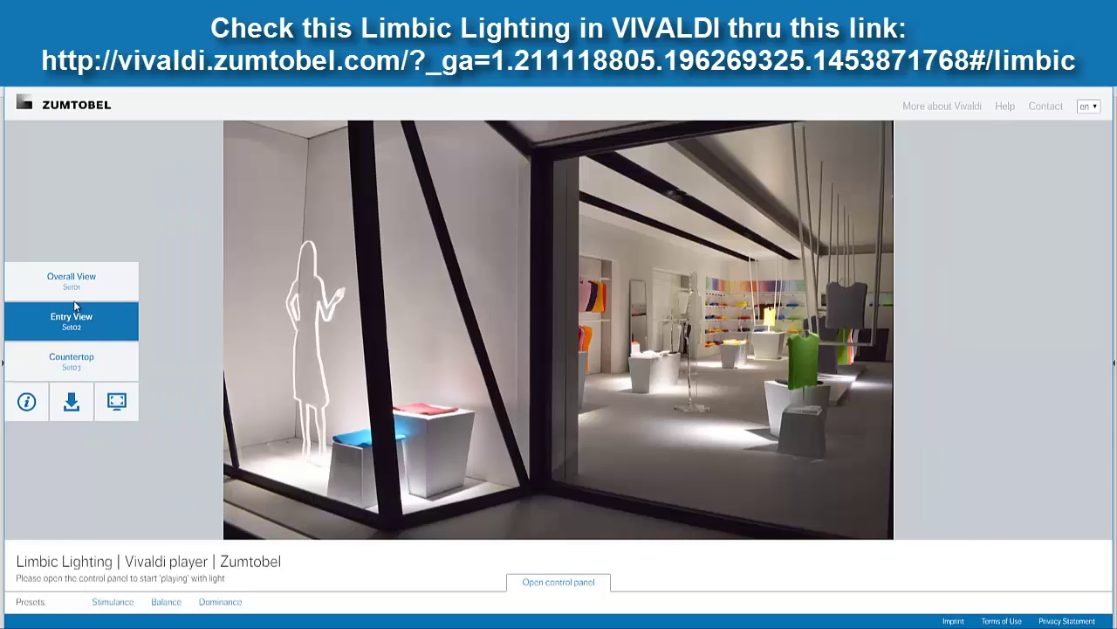
left_click(71, 283)
left_click(75, 313)
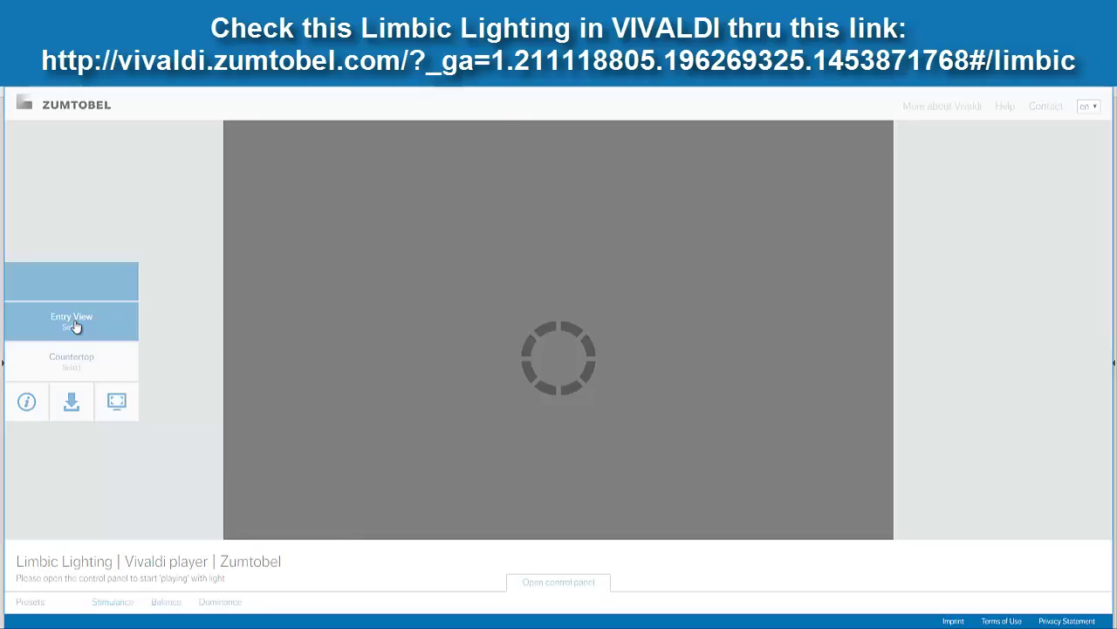
left_click(75, 357)
left_click(85, 320)
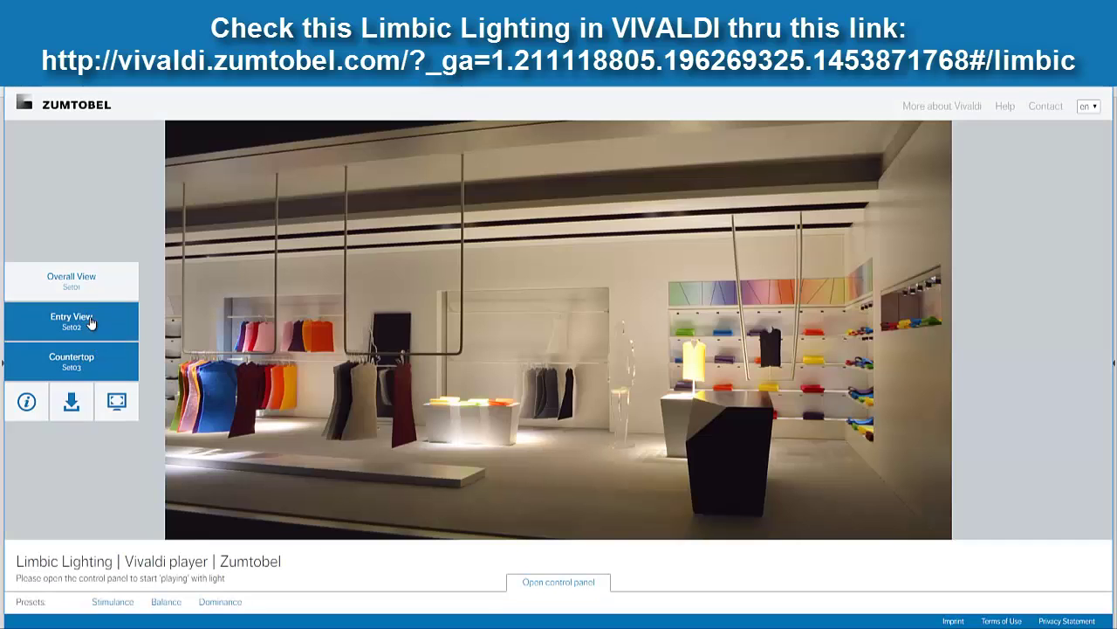
left_click(92, 286)
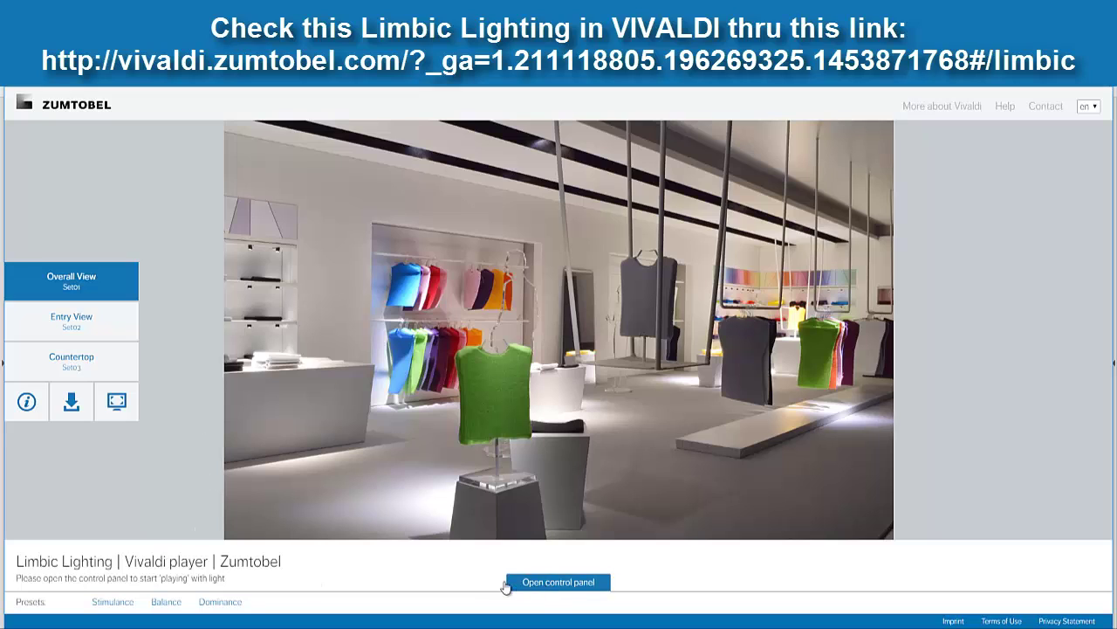
Take a brief look at the luminaire controls and compare the Stimulance, Balance and Dominance presets, ending on Stimulance
left_click(549, 583)
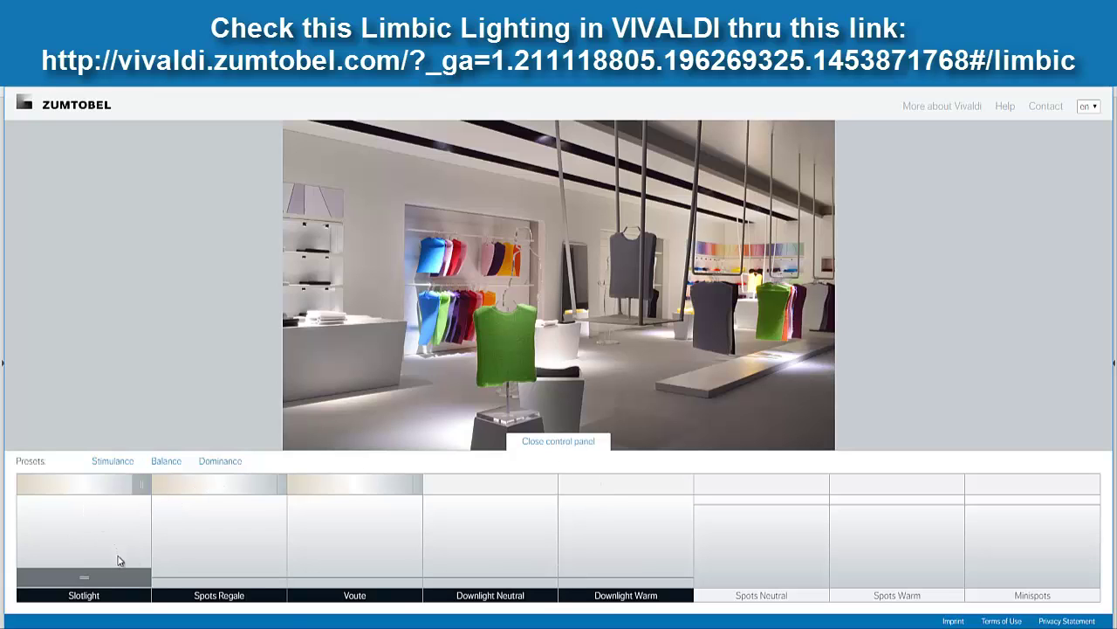
left_click(565, 446)
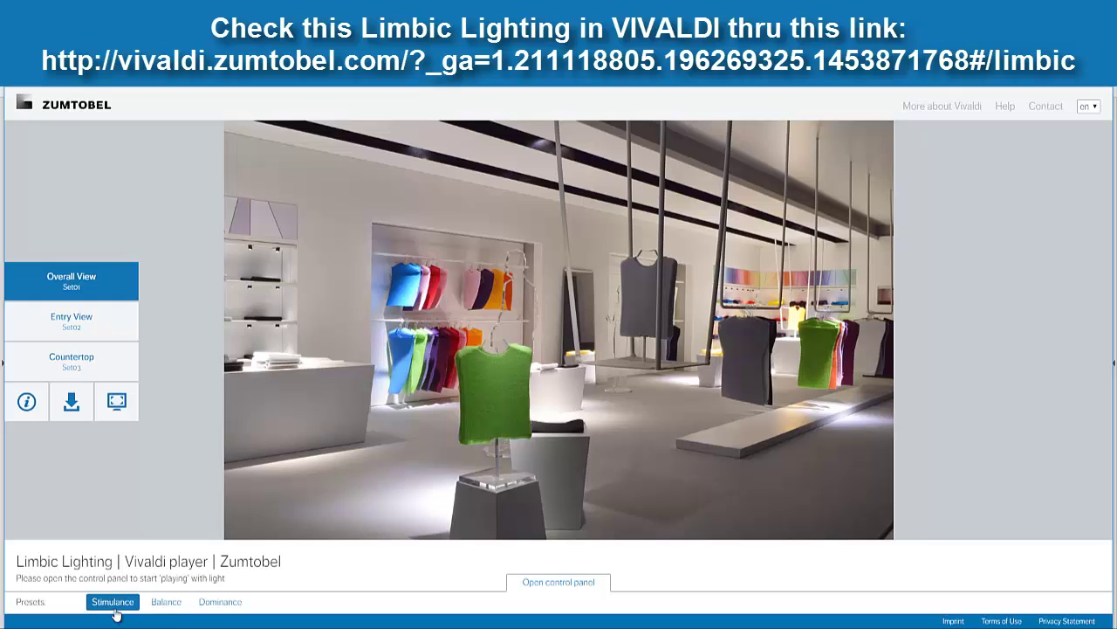
left_click(166, 601)
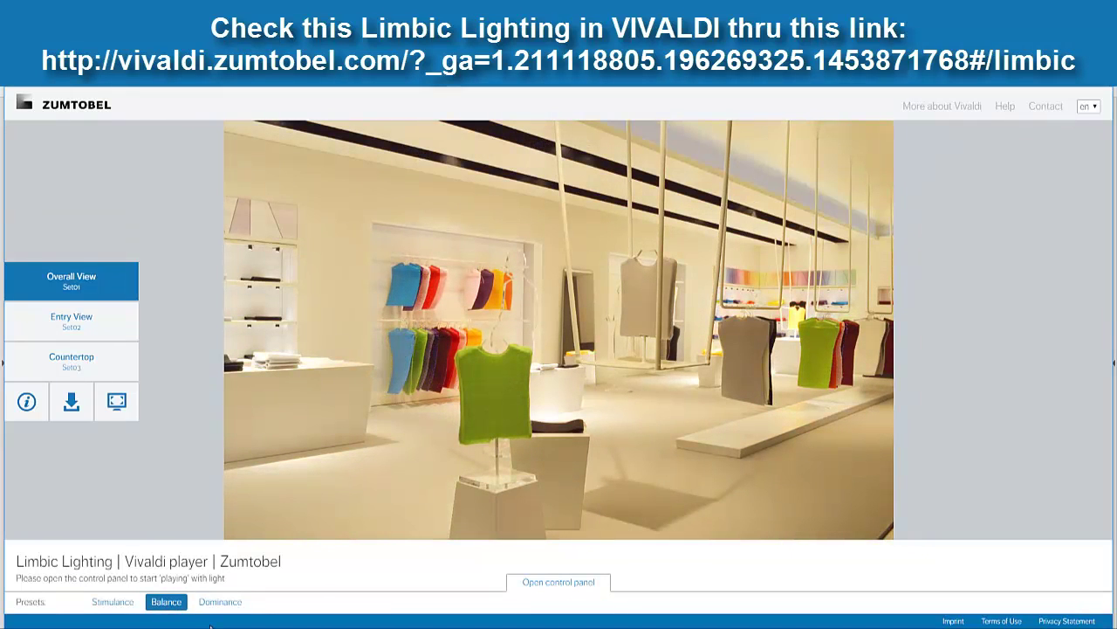
left_click(222, 603)
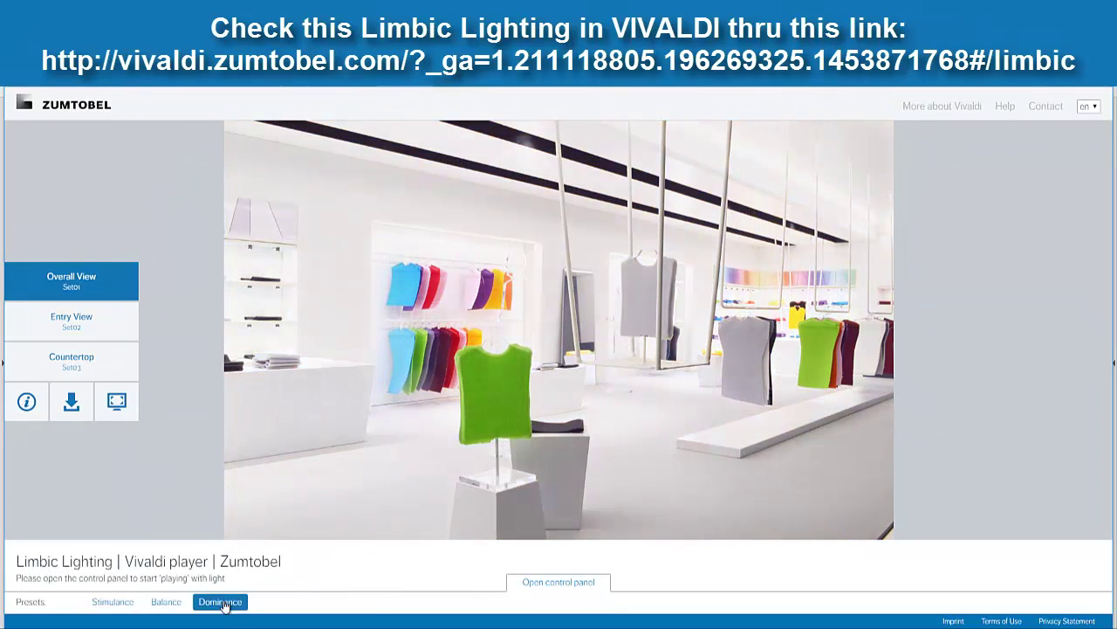
left_click(117, 603)
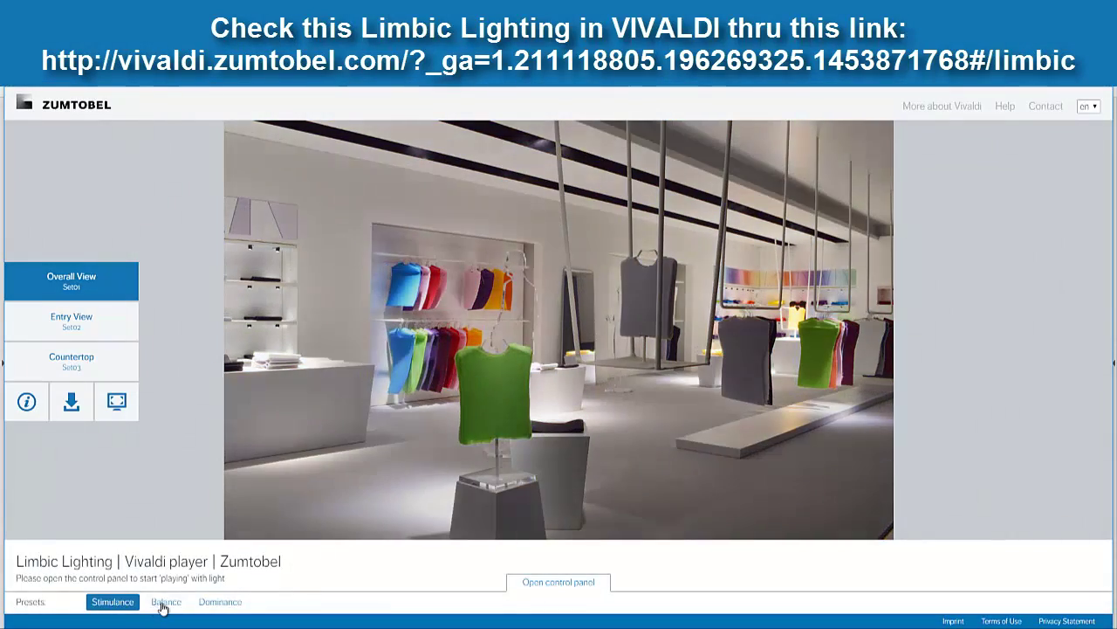
left_click(163, 604)
left_click(220, 604)
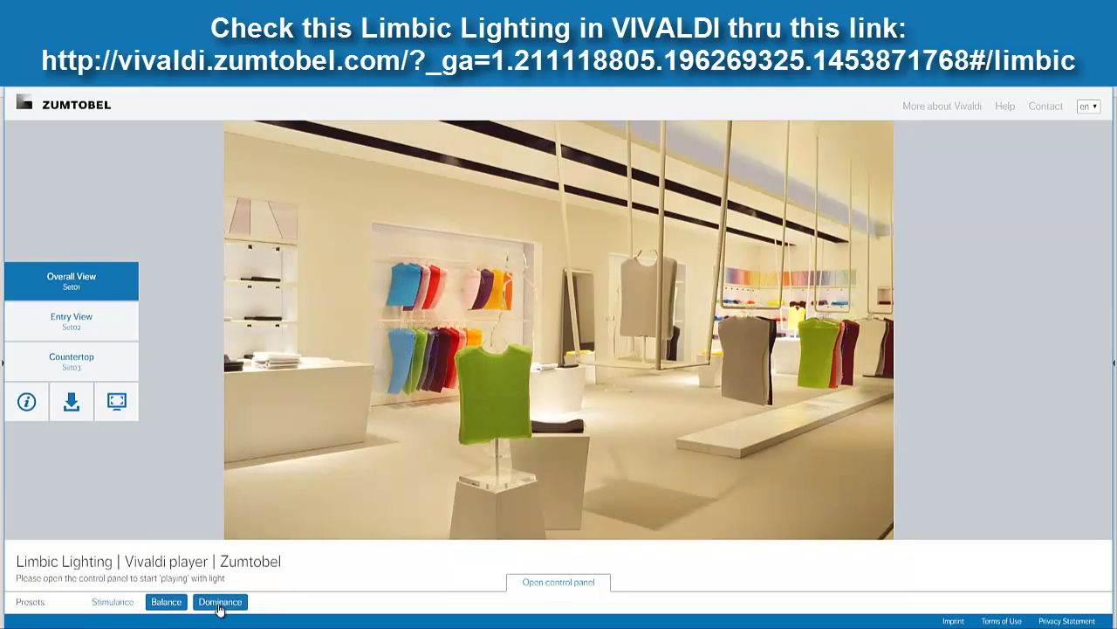
left_click(111, 602)
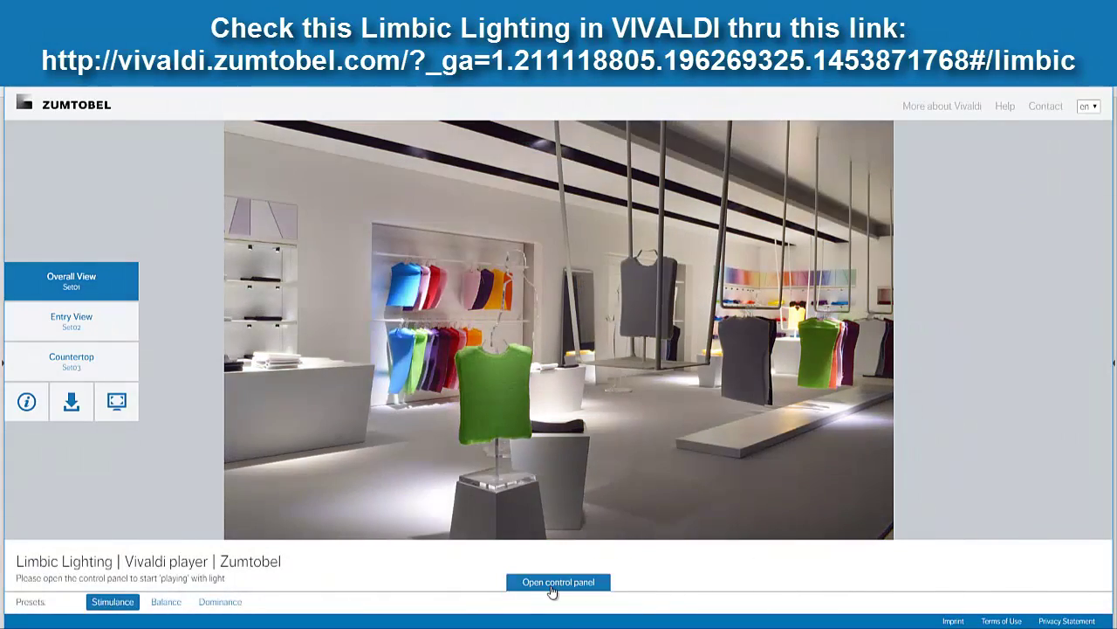
Open the luminaire control panel and raise the Slotlight brightness to slightly below half
left_click(554, 585)
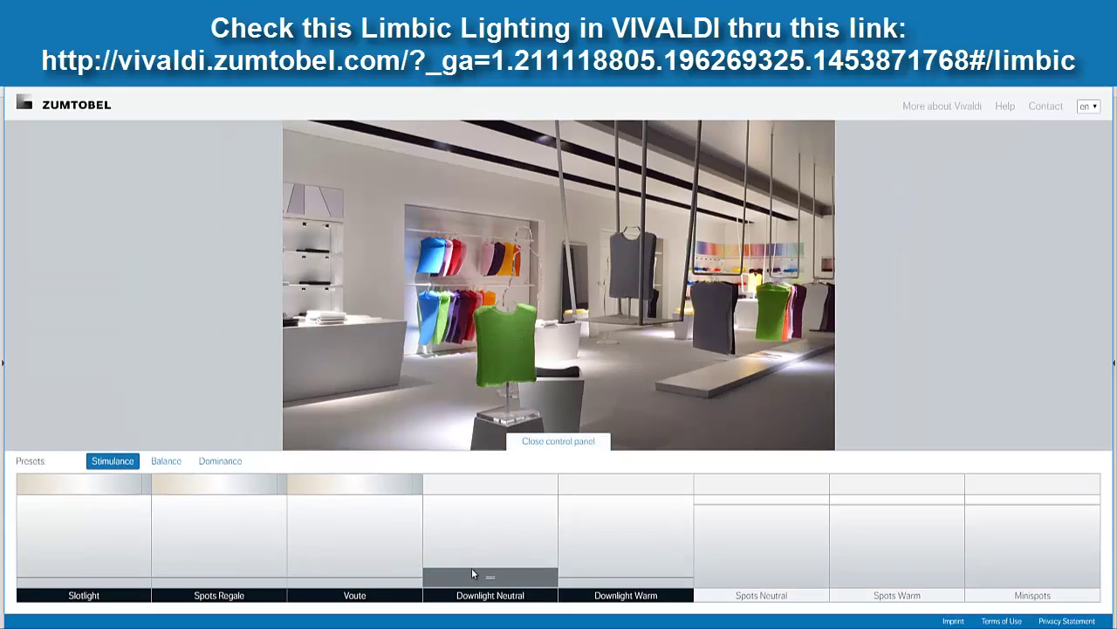
left_click(112, 542)
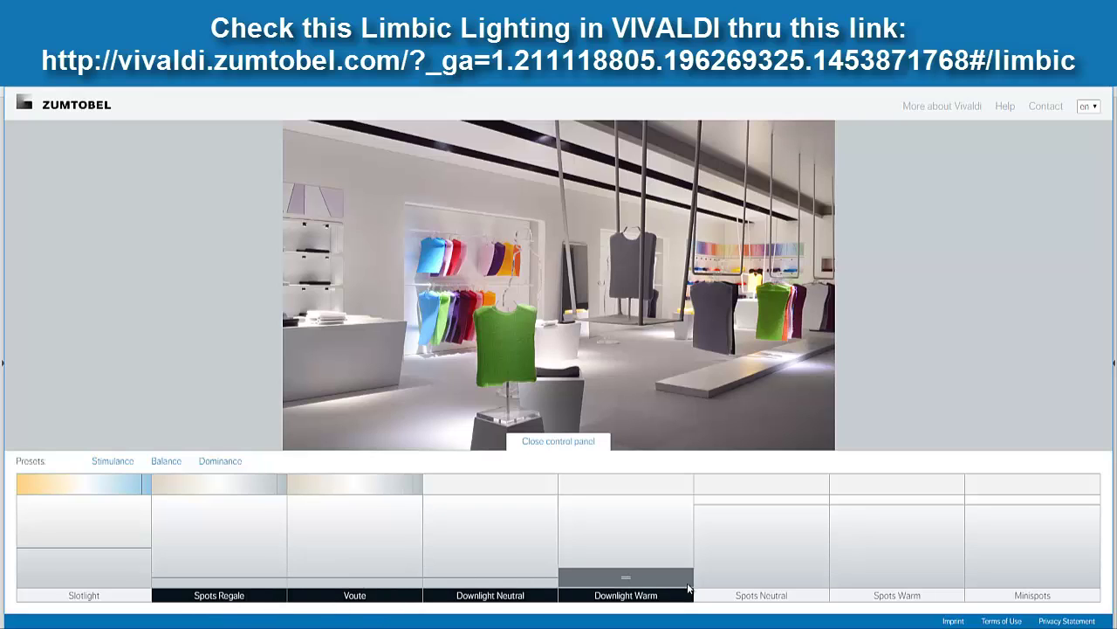
Dim Spots Neutral and Minispots to almost off, raise both to about 80 %, and set Spots Warm slightly below full
left_click_drag(763, 511, 771, 615)
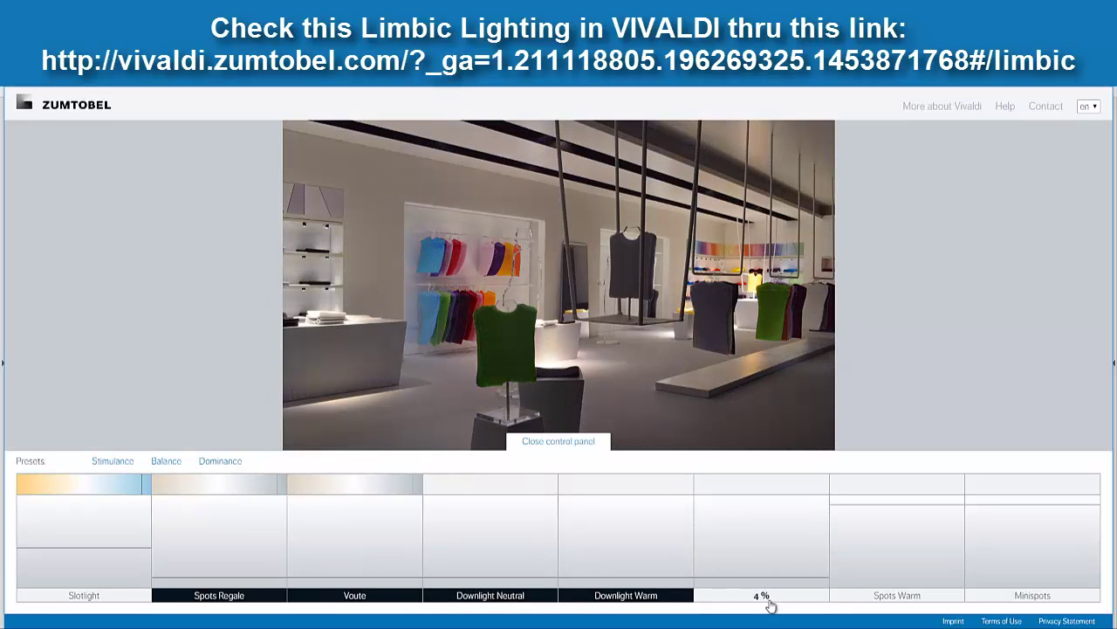
left_click_drag(769, 563, 768, 522)
mouse_move(869, 515)
left_mouse_down()
mouse_move(869, 585)
mouse_move(871, 533)
mouse_move(891, 514)
left_mouse_up()
left_click_drag(998, 508, 1034, 604)
left_click_drag(1031, 562, 1028, 517)
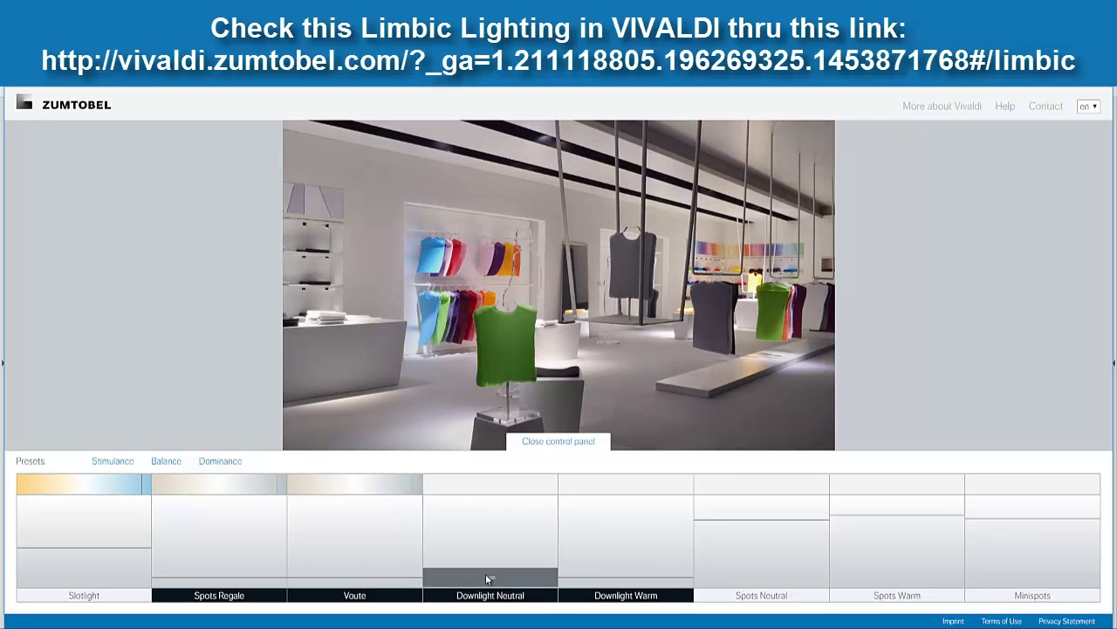
Keep Downlight Neutral, Voute and Spots Regale at 0 % and set the Slotlight brightness to 31 %
left_click_drag(486, 580, 479, 607)
mouse_move(348, 574)
left_mouse_down()
mouse_move(347, 518)
mouse_move(349, 592)
left_mouse_up()
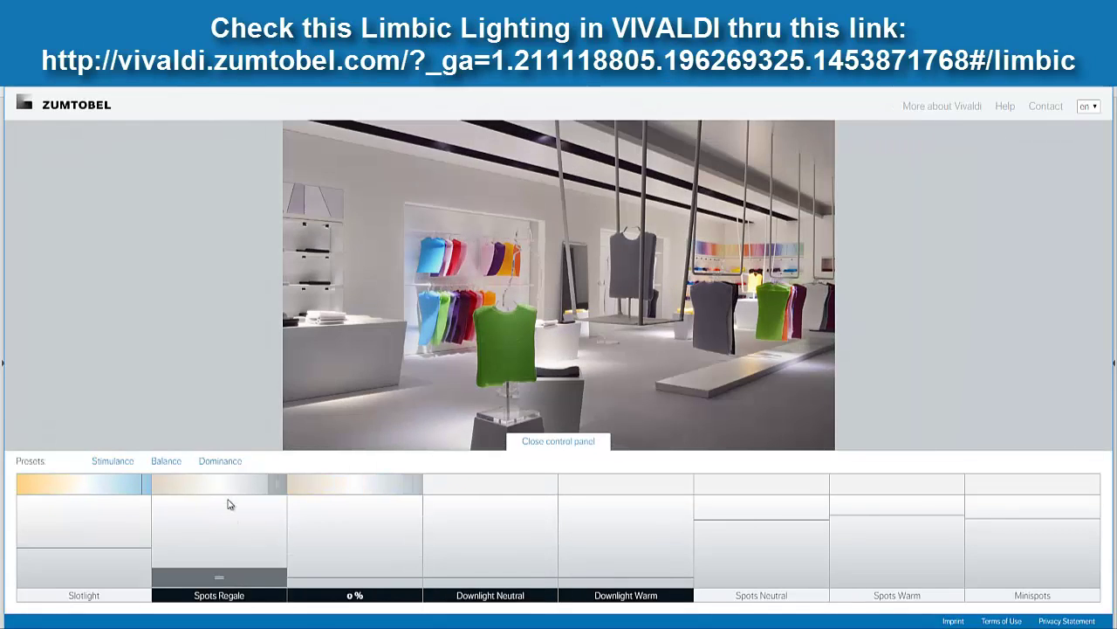
mouse_move(219, 575)
left_mouse_down()
mouse_move(224, 517)
mouse_move(220, 592)
left_mouse_up()
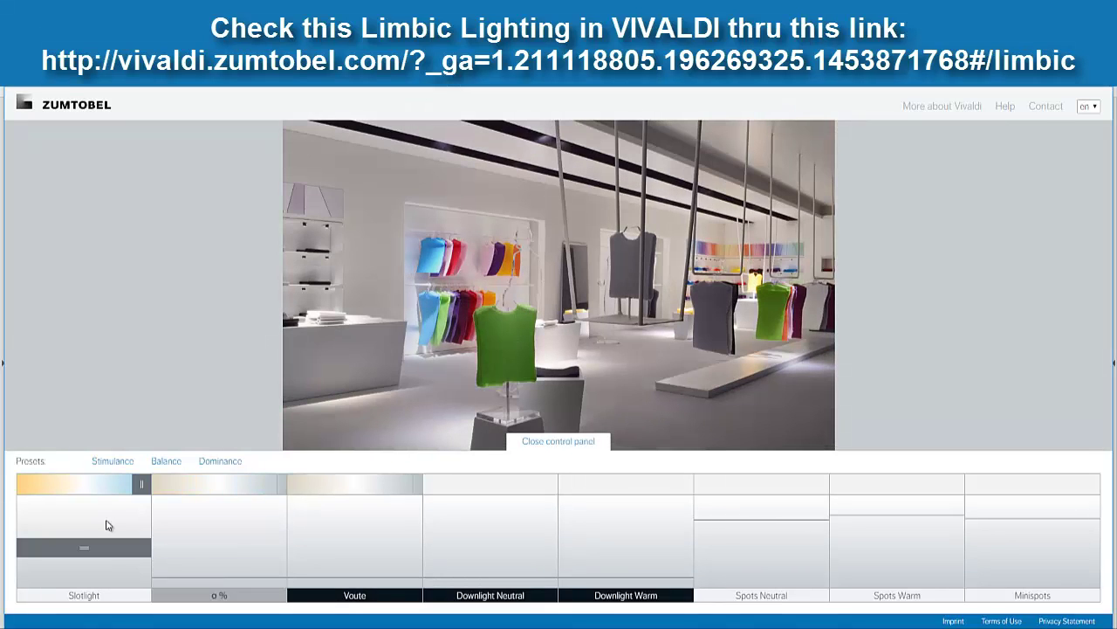
left_click_drag(79, 588, 89, 559)
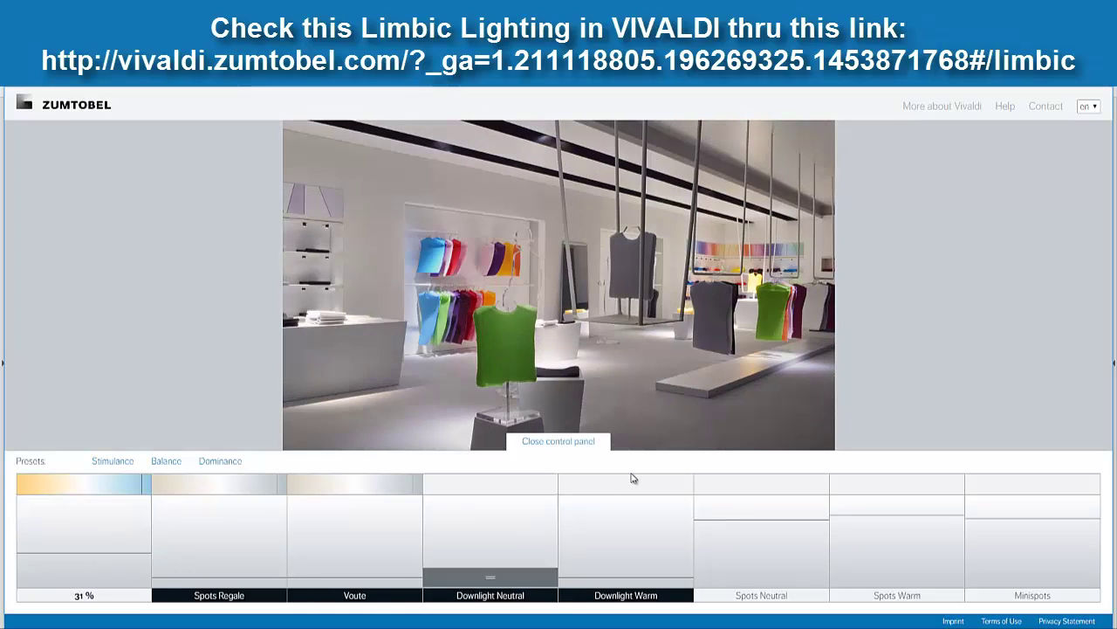
Apply the Dominance preset and adjust the luminaire brightness, with Downlight Neutral at 80 % and Downlight Warm and Spots Neutral at 0 %
left_click(558, 443)
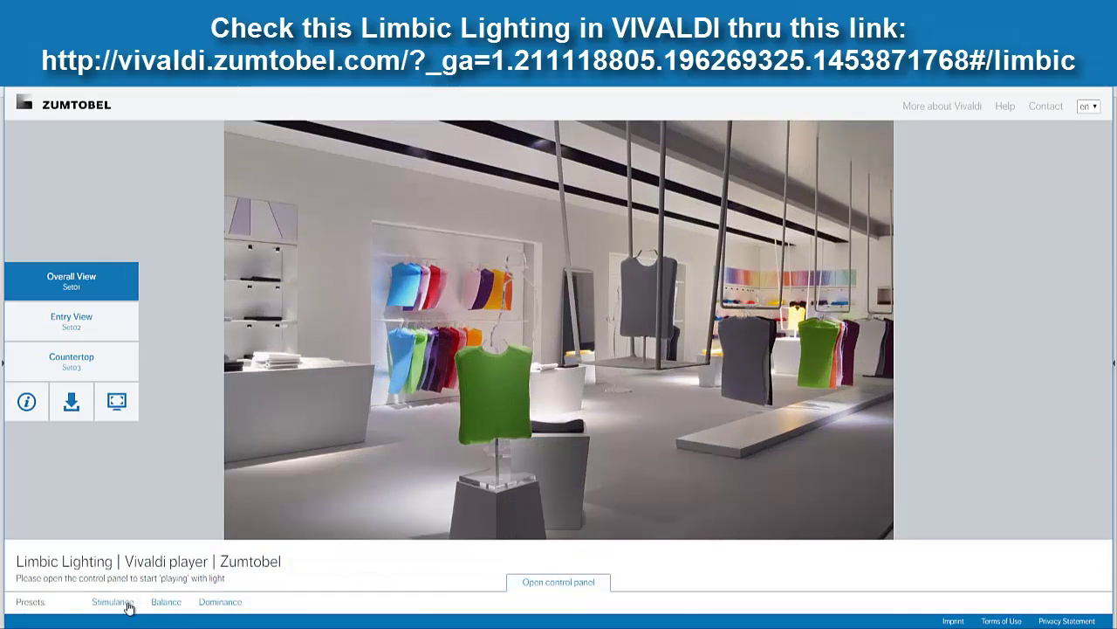
left_click(222, 604)
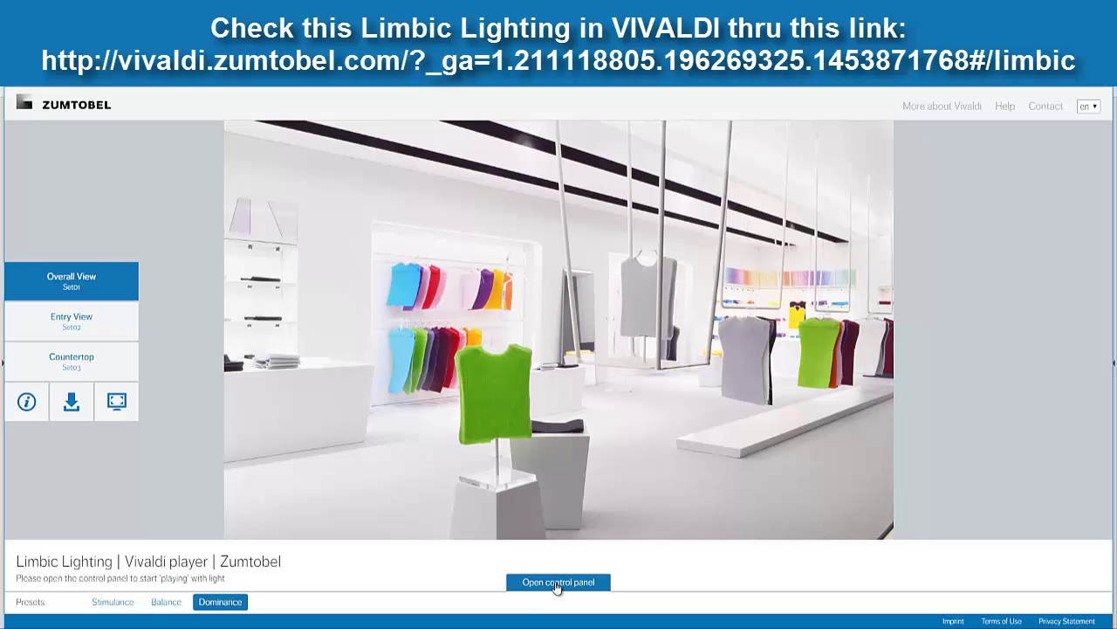
left_click(557, 582)
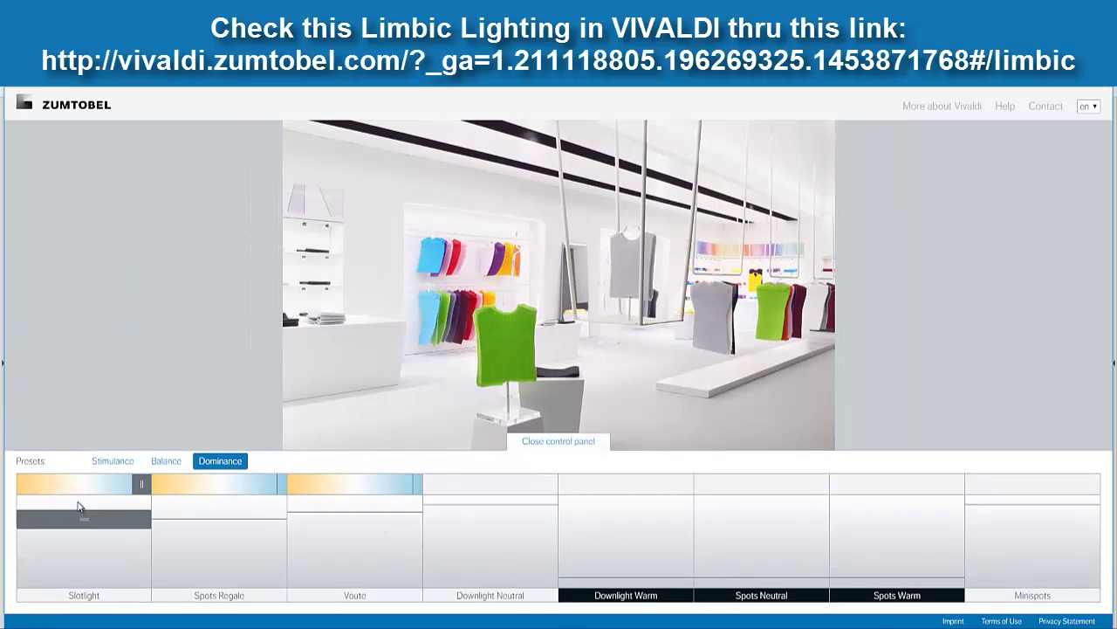
mouse_move(87, 528)
left_mouse_down()
mouse_move(84, 596)
mouse_move(83, 521)
left_mouse_up()
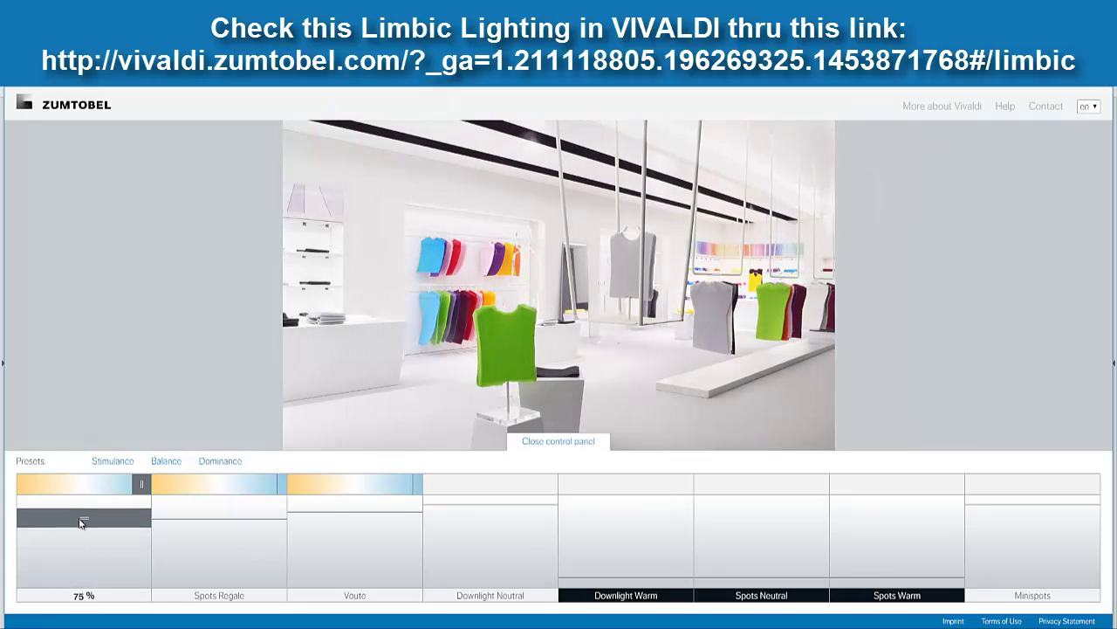
left_click_drag(212, 524, 362, 514)
mouse_move(488, 534)
left_mouse_down()
mouse_move(491, 581)
mouse_move(497, 527)
mouse_move(496, 612)
mouse_move(490, 517)
left_mouse_up()
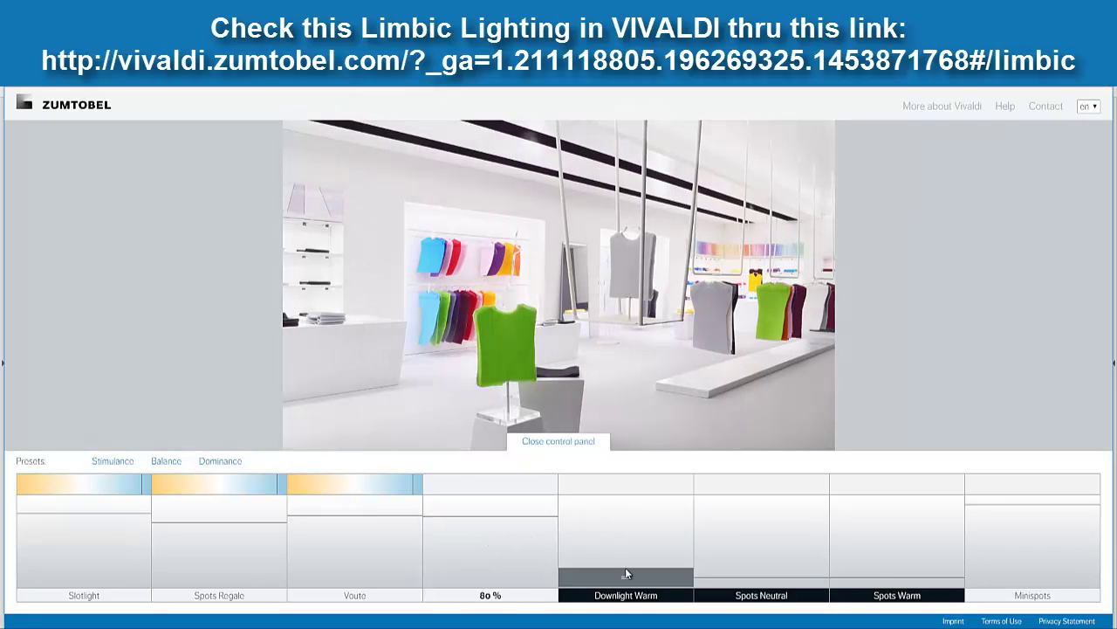
left_click_drag(623, 551, 623, 592)
left_click_drag(769, 571, 632, 592)
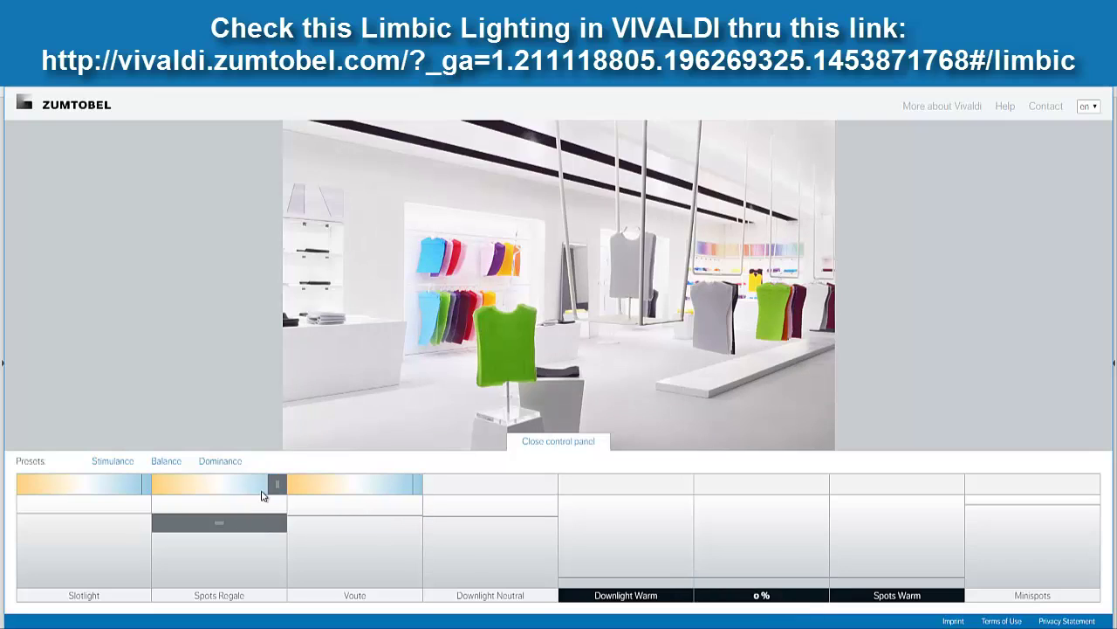
Set the colour temperature to 4000 K for Spots Regale and 3800 K for Voute, try the Slotlight's range, and turn the Minispots off
left_click_drag(196, 487, 296, 492)
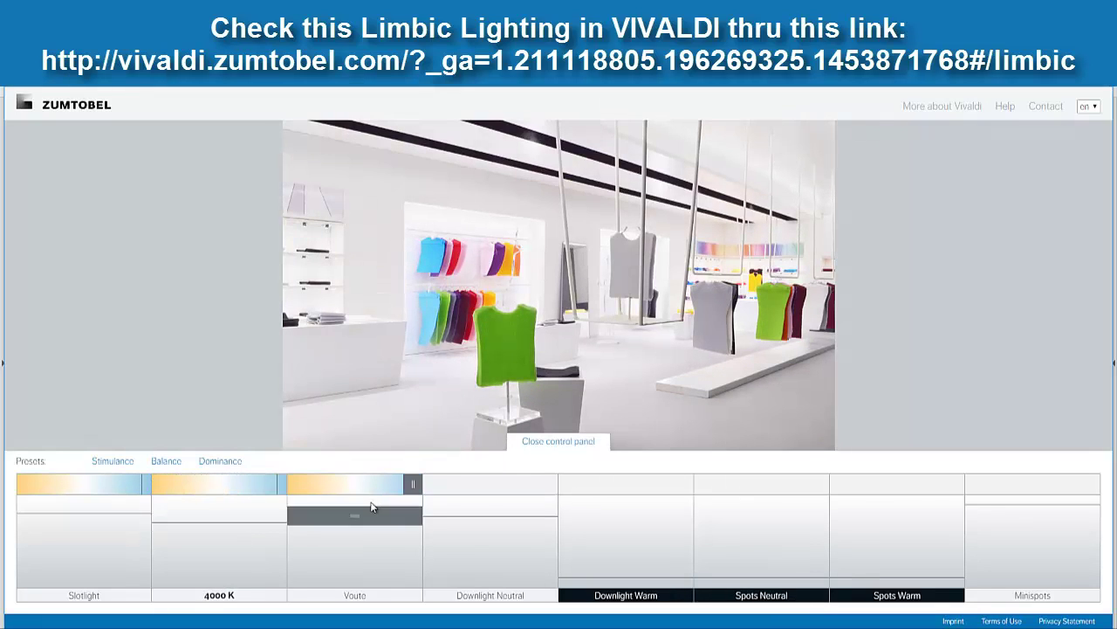
left_click_drag(368, 488, 330, 489)
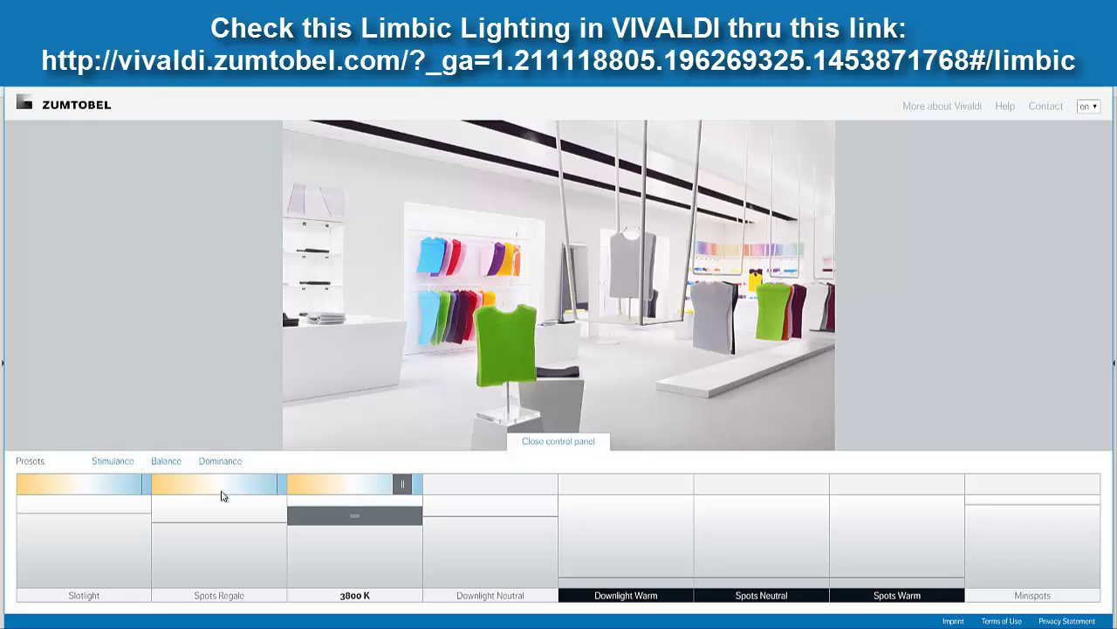
left_click_drag(74, 484, 118, 484)
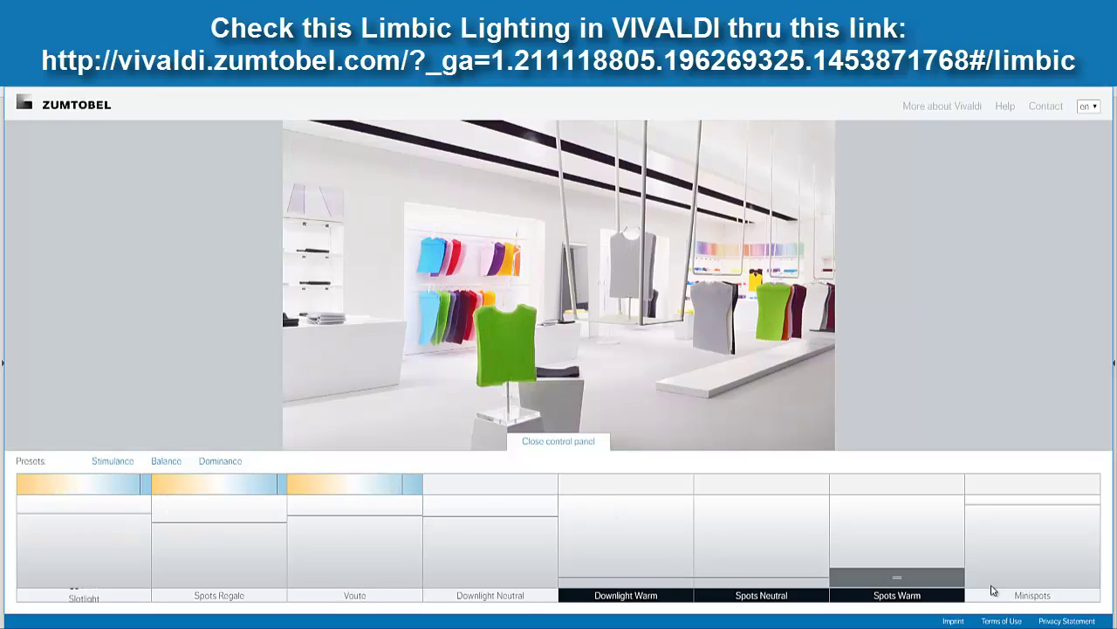
Apply the Balance preset and set the Slotlight to full brightness, Spots Regale to 25 % and Voute to about 75 %
left_click(553, 444)
left_click(164, 603)
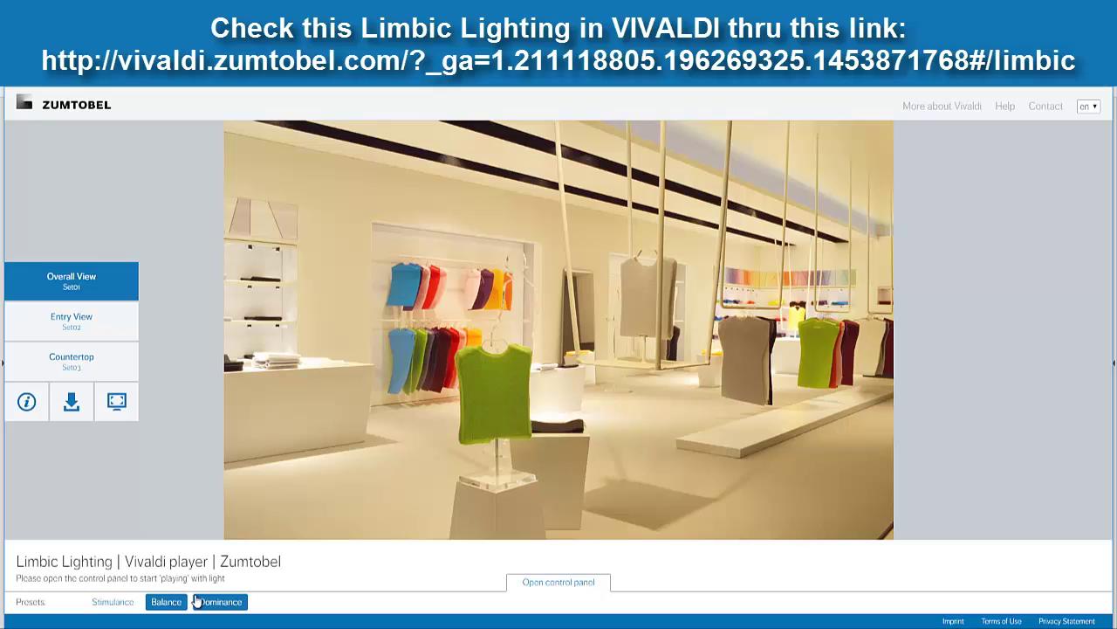
left_click(561, 583)
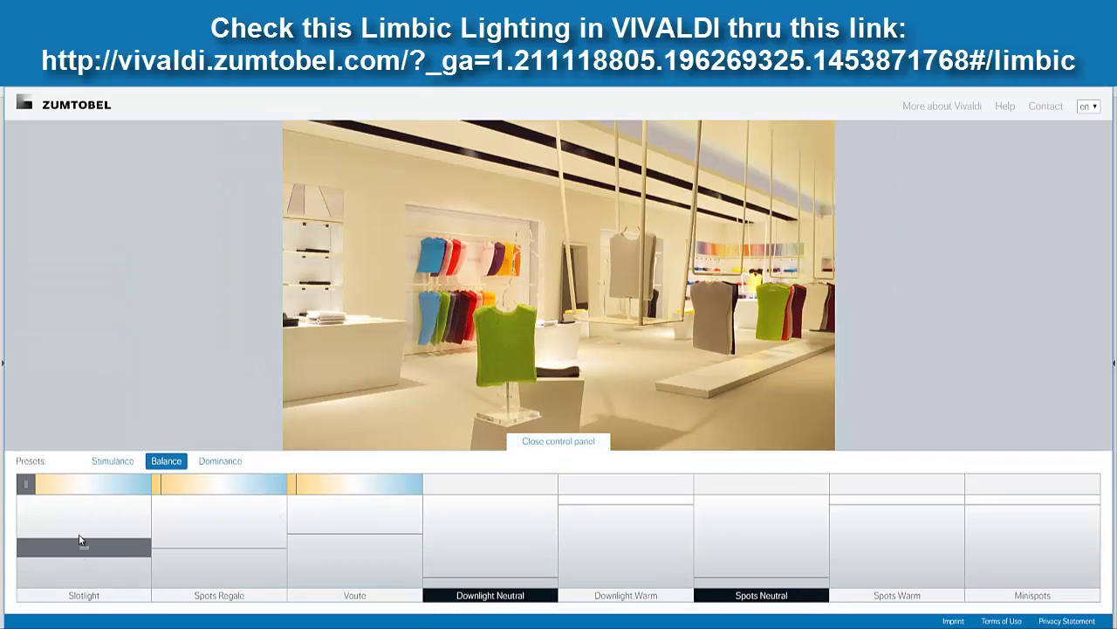
mouse_move(80, 494)
left_mouse_down()
mouse_move(88, 563)
mouse_move(84, 491)
left_mouse_up()
left_click_drag(250, 523, 244, 563)
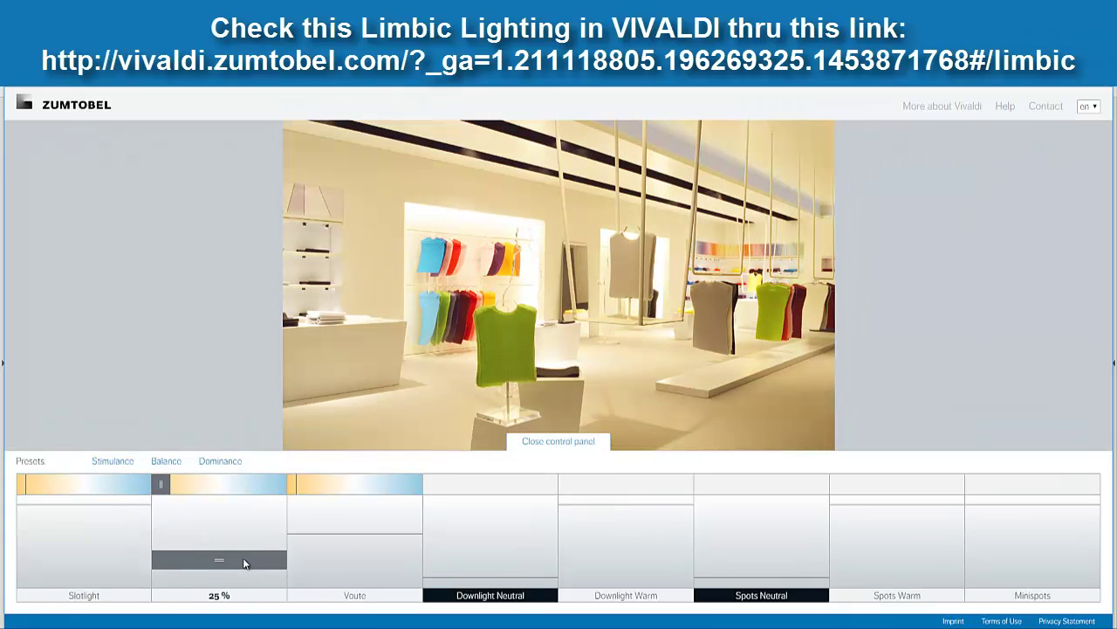
mouse_move(342, 530)
left_mouse_down()
mouse_move(349, 500)
mouse_move(349, 568)
mouse_move(349, 522)
left_mouse_up()
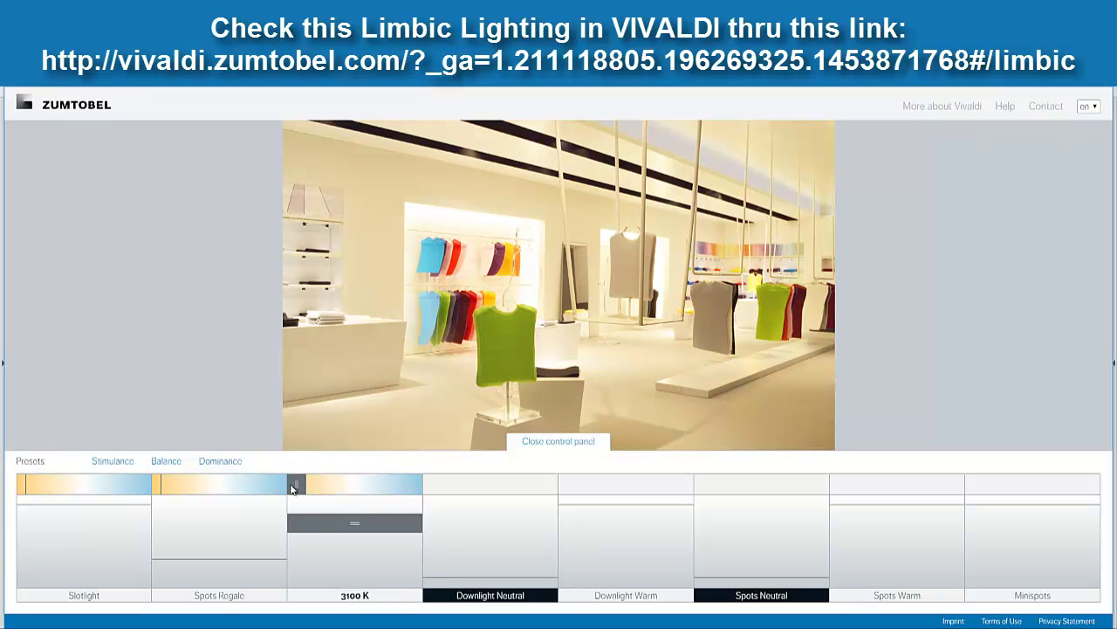
Compare warm and cool colour temperatures for Voute, Spots Regale and Slotlight, ending each one near the warm end
left_click_drag(335, 493, 404, 487)
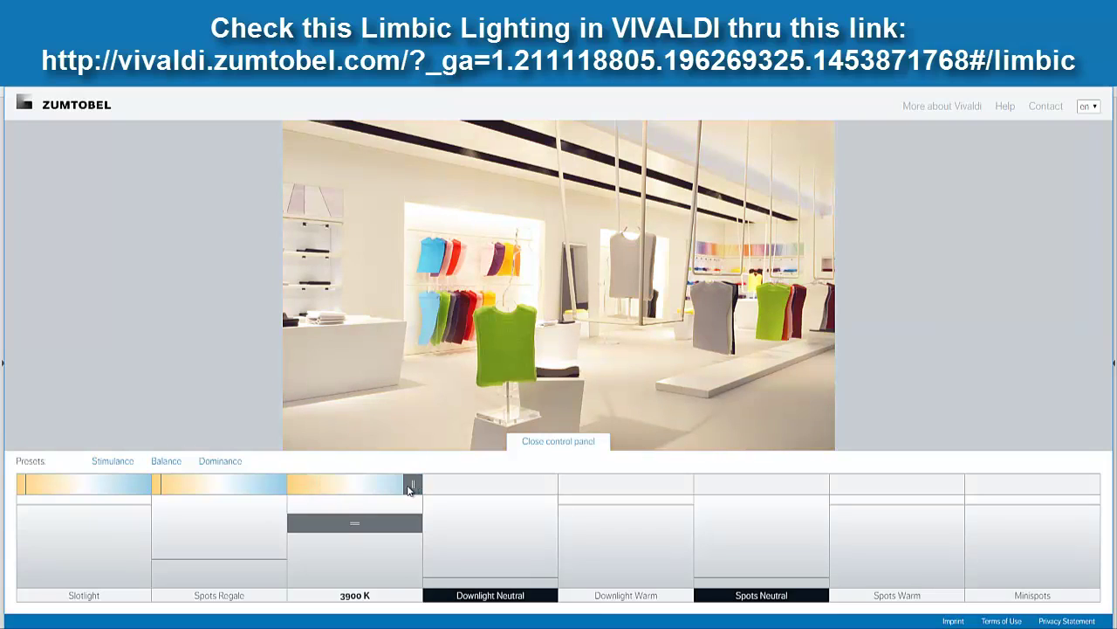
left_click_drag(305, 486, 154, 491)
left_click_drag(285, 489, 224, 487)
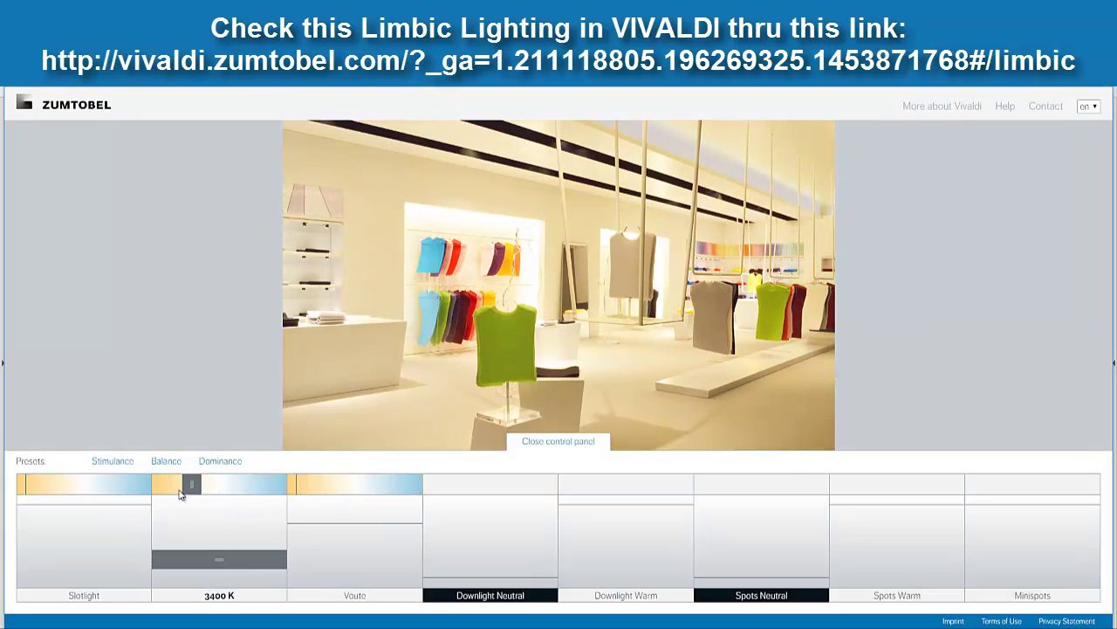
mouse_move(298, 490)
left_mouse_down()
mouse_move(408, 495)
mouse_move(315, 496)
left_mouse_up()
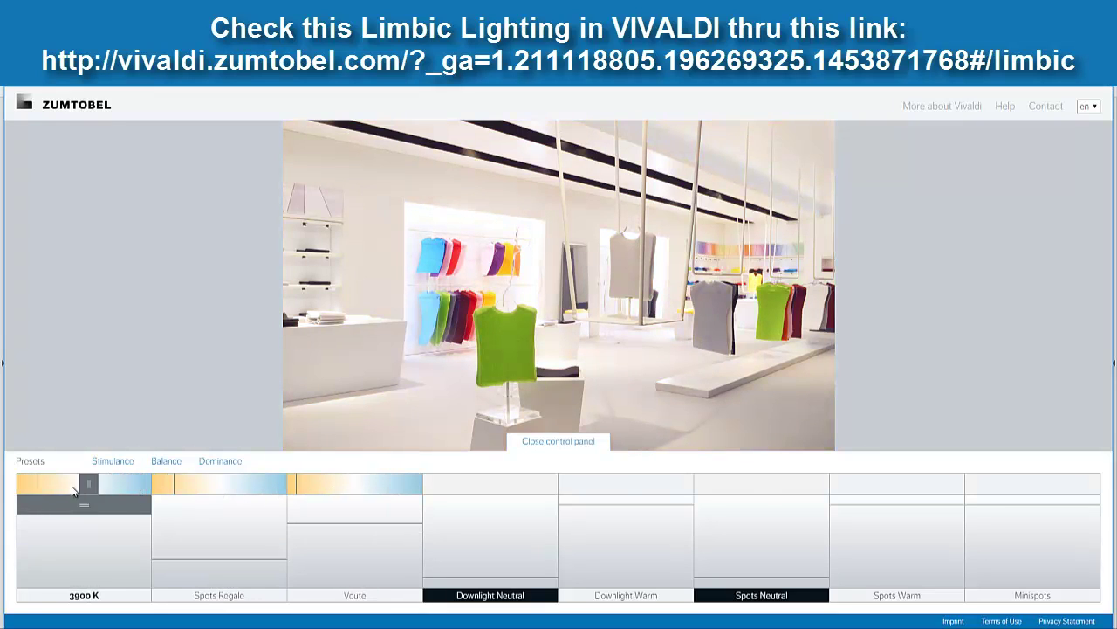
Raise Downlight Neutral slightly and set Downlight Warm to 0 %, Spots Warm to 100 % and Minispots to about 60 %
mouse_move(490, 582)
left_mouse_down()
mouse_move(484, 512)
mouse_move(489, 572)
left_mouse_up()
mouse_move(625, 572)
left_mouse_down()
mouse_move(628, 512)
mouse_move(629, 591)
left_mouse_up()
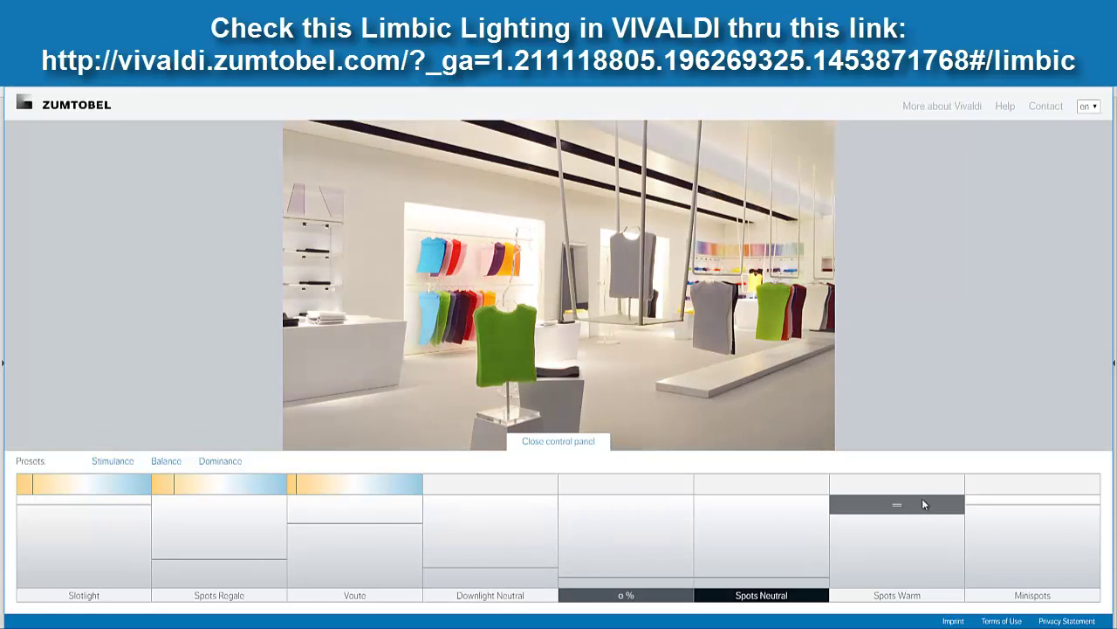
left_click_drag(909, 569, 905, 503)
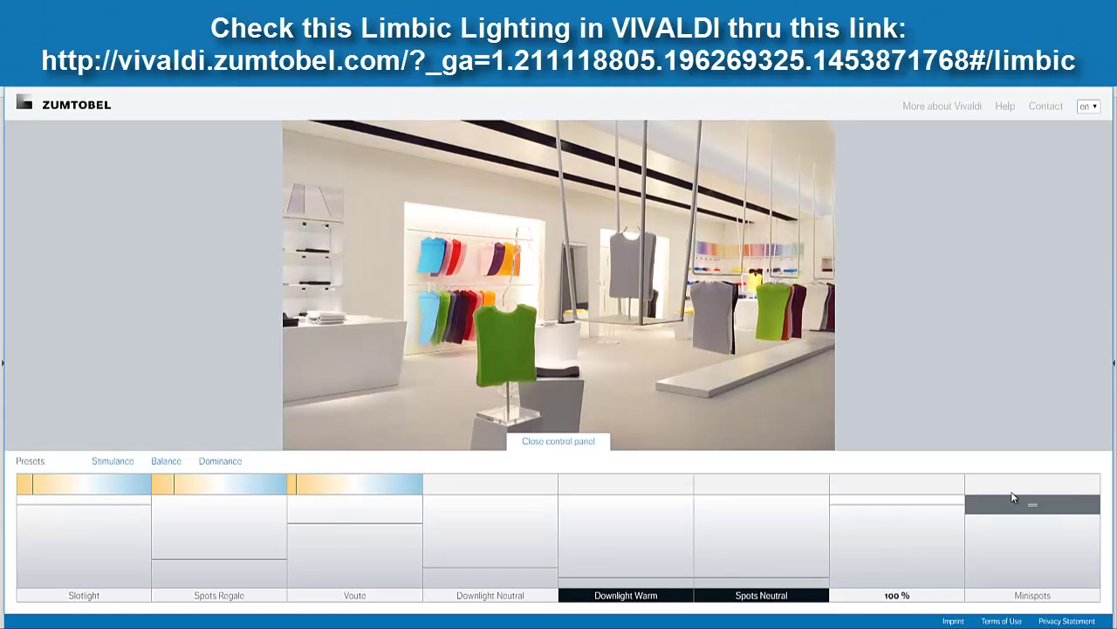
left_click_drag(1025, 590, 1029, 532)
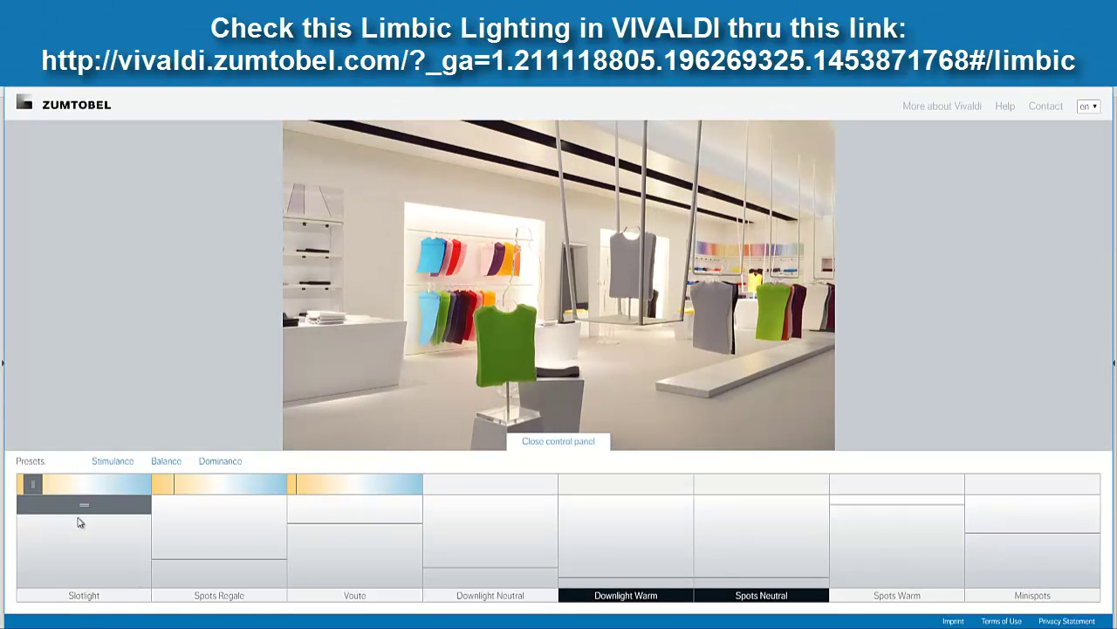
Dim all eight luminaire groups to 0 %, from Slotlight through Minispots
left_click_drag(78, 522, 80, 587)
left_click_drag(233, 551, 232, 599)
left_click_drag(349, 527, 355, 580)
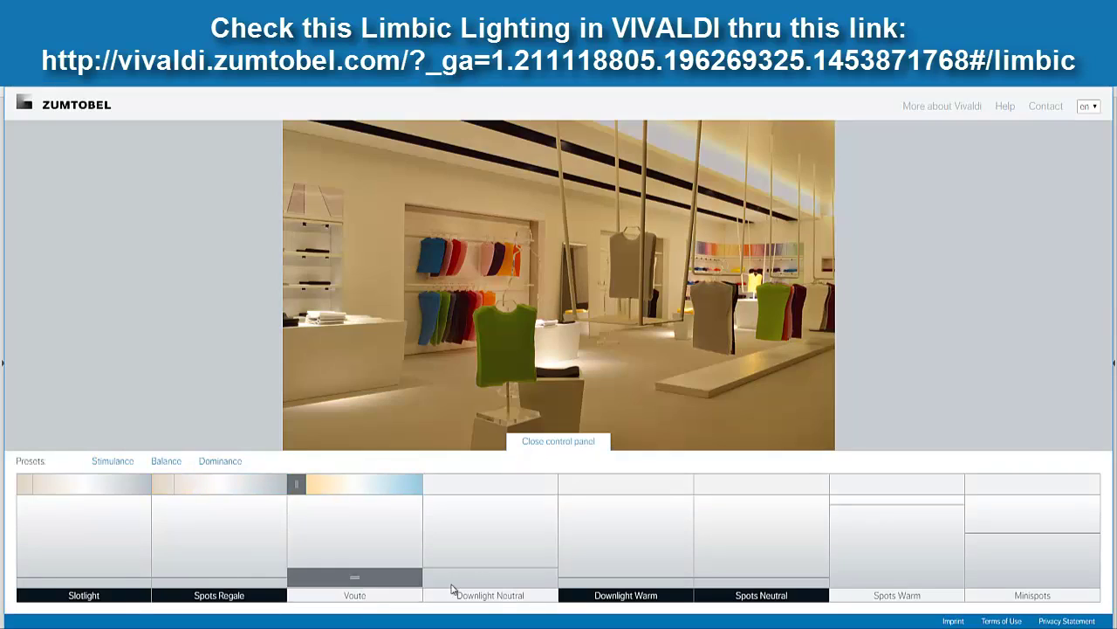
left_click_drag(471, 572, 483, 602)
left_click_drag(603, 579, 608, 599)
left_click_drag(758, 505, 767, 605)
left_click_drag(896, 506, 912, 595)
left_click_drag(1055, 558, 1036, 589)
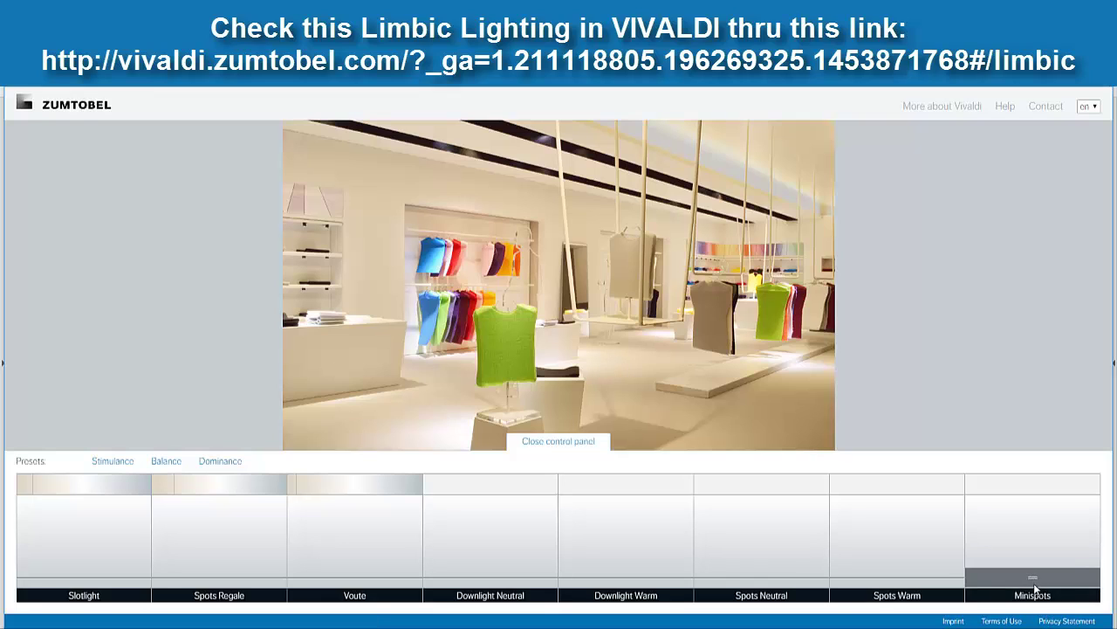
mouse_move(1016, 578)
left_mouse_down()
mouse_move(992, 531)
mouse_move(998, 517)
mouse_move(999, 569)
left_mouse_up()
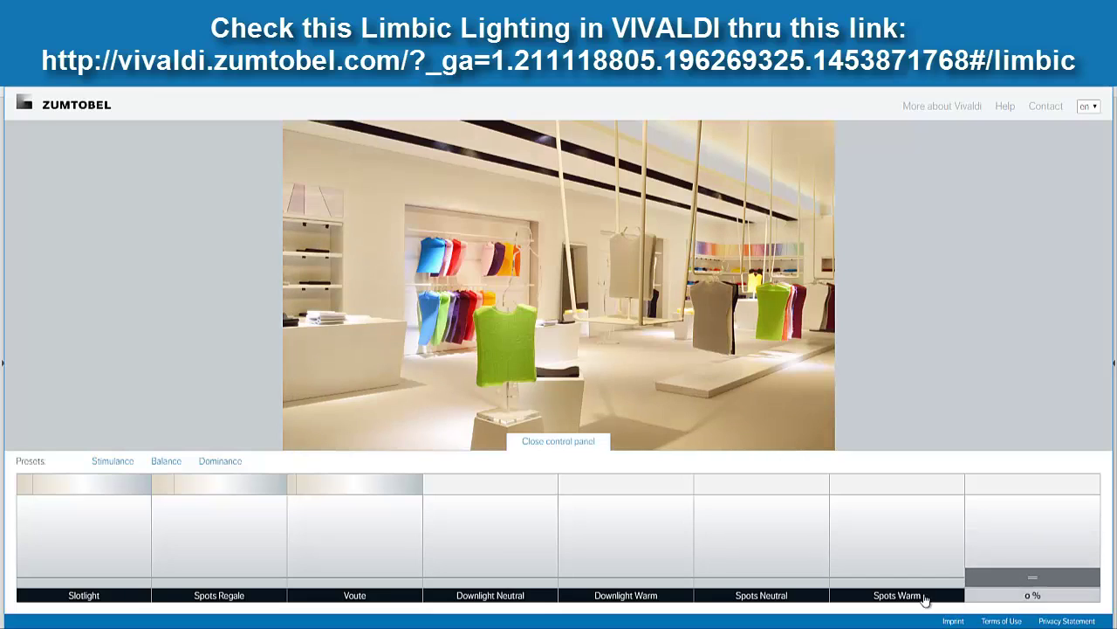
Raise the brightness of Spots Warm, Minispots, Spots Neutral, Downlight Warm and Downlight Neutral to between about half and nearly full
left_click_drag(890, 576, 890, 532)
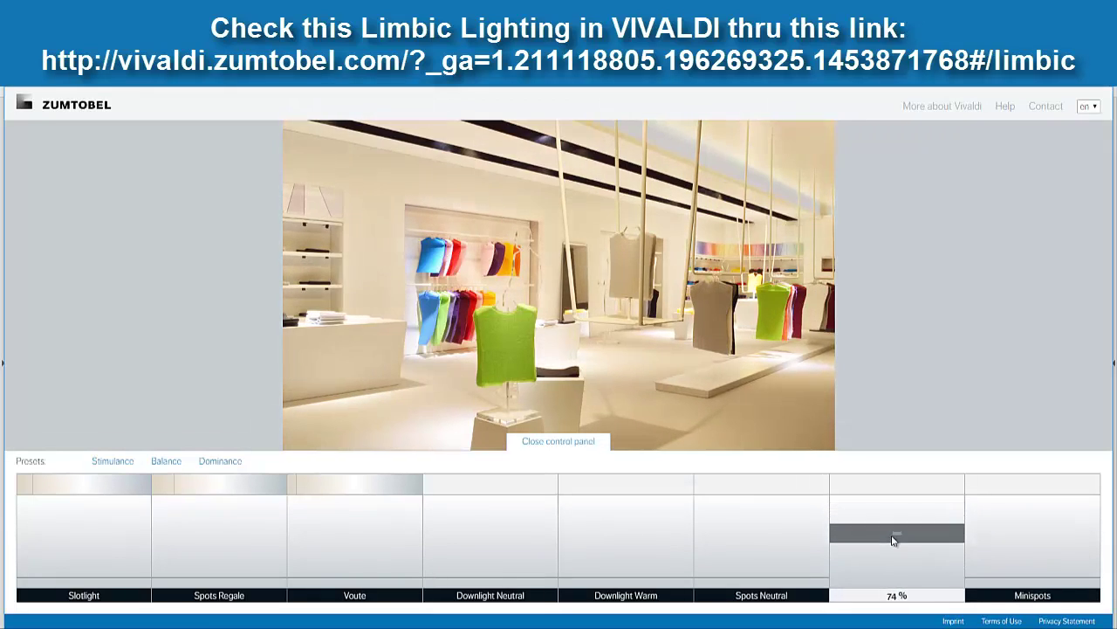
left_click_drag(1034, 577, 1032, 515)
left_click_drag(777, 579, 778, 524)
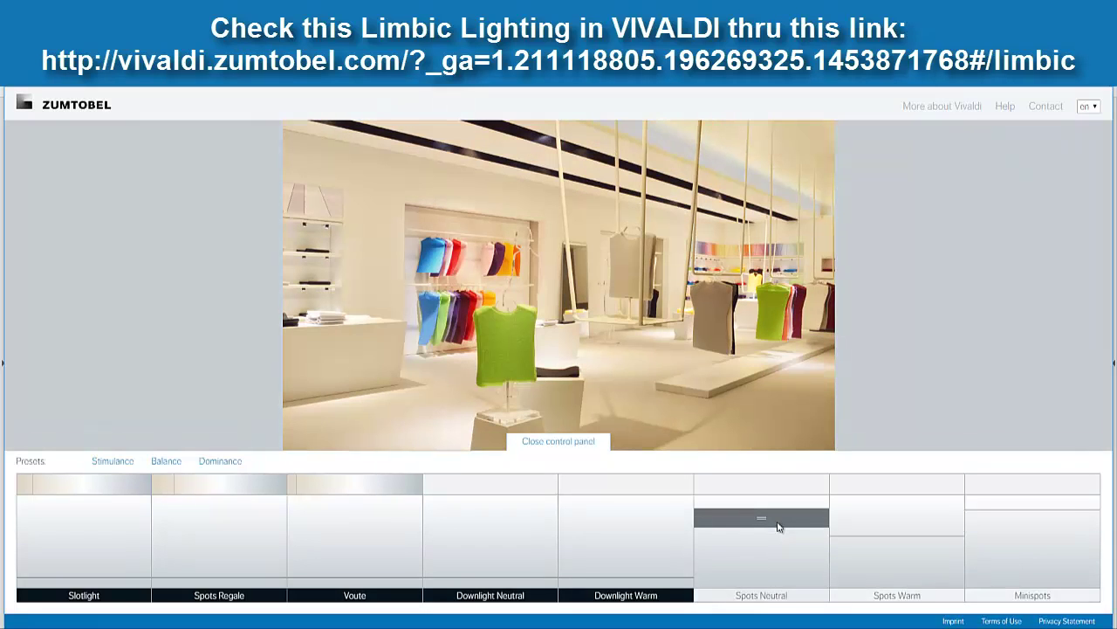
left_click_drag(635, 580, 628, 526)
mouse_move(469, 569)
left_mouse_down()
mouse_move(468, 503)
mouse_move(467, 551)
left_mouse_up()
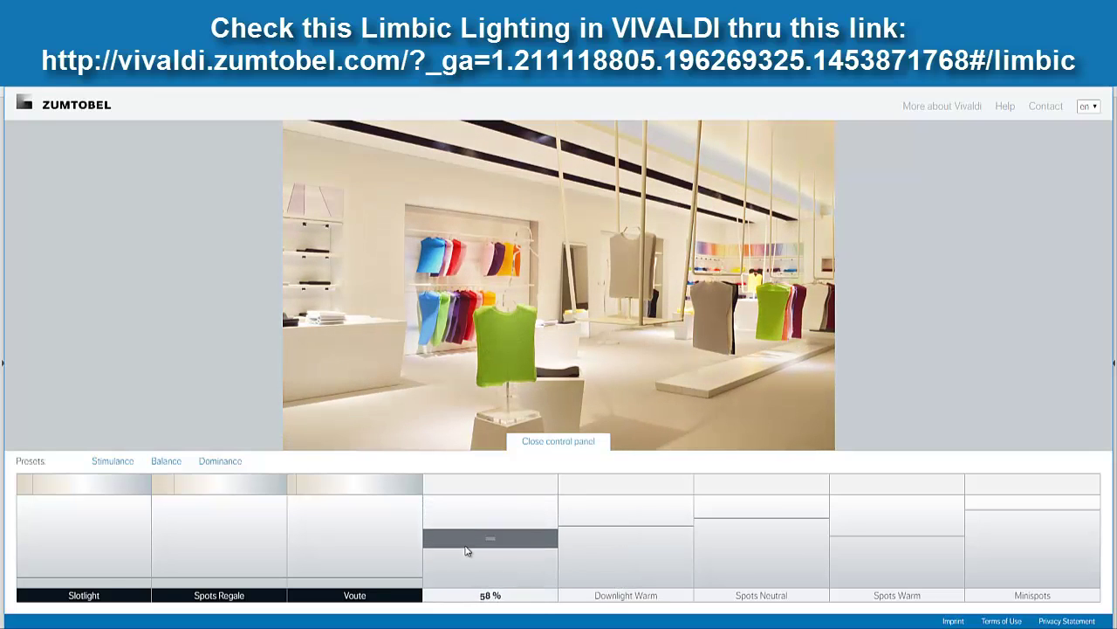
Switch through Entry View to Countertop, compare the Stimulance, Balance and Dominance presets, and open the luminaire controls on Dominance
left_click(558, 439)
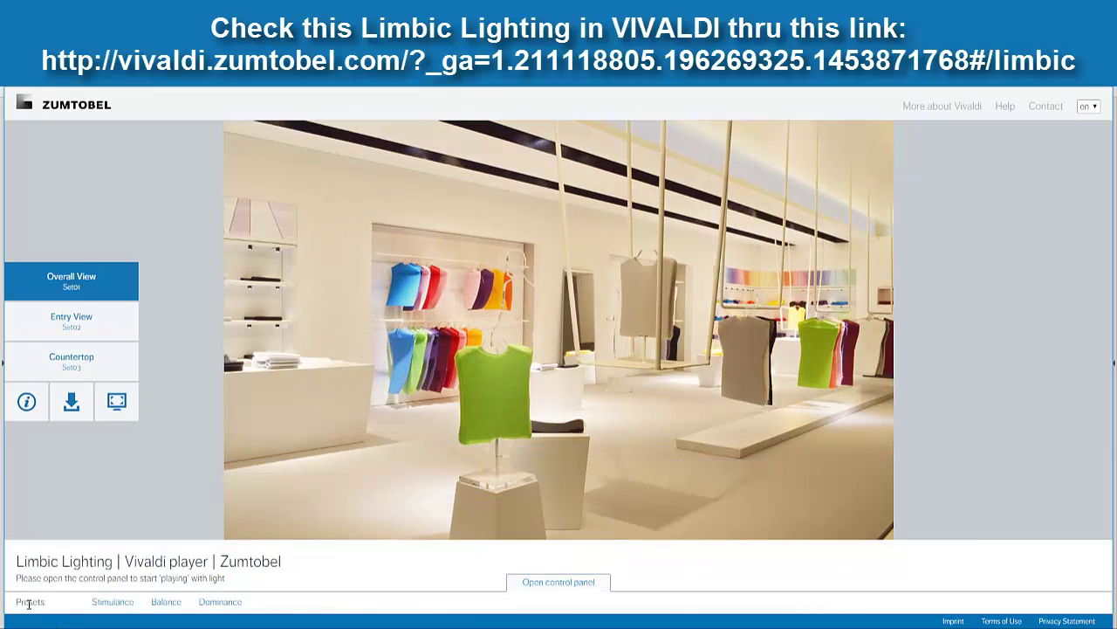
left_click(72, 325)
left_click(132, 360)
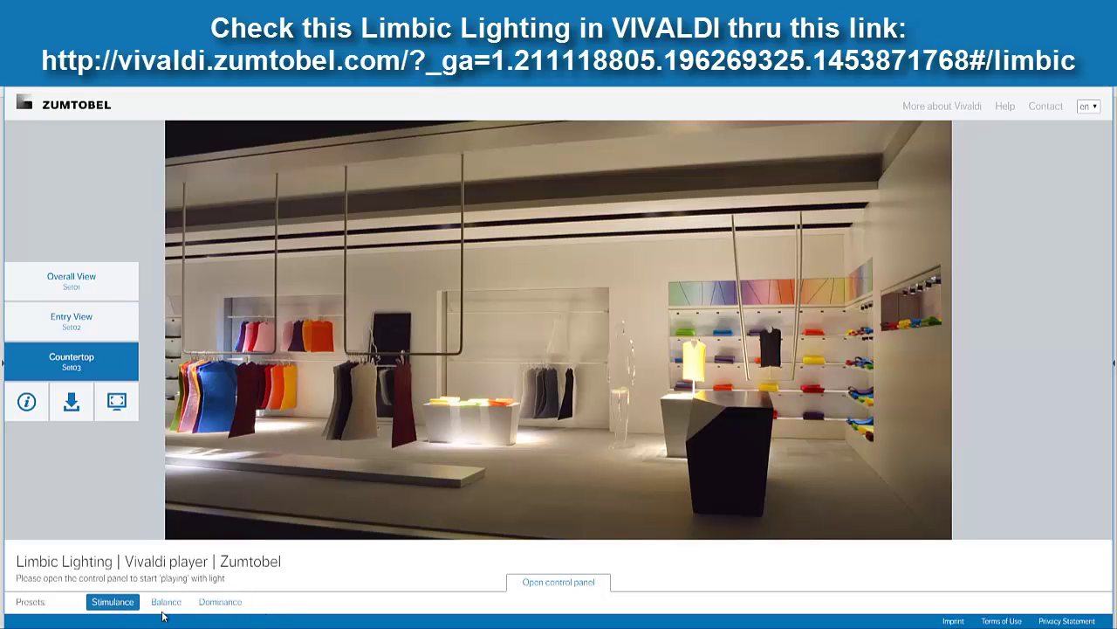
left_click(164, 602)
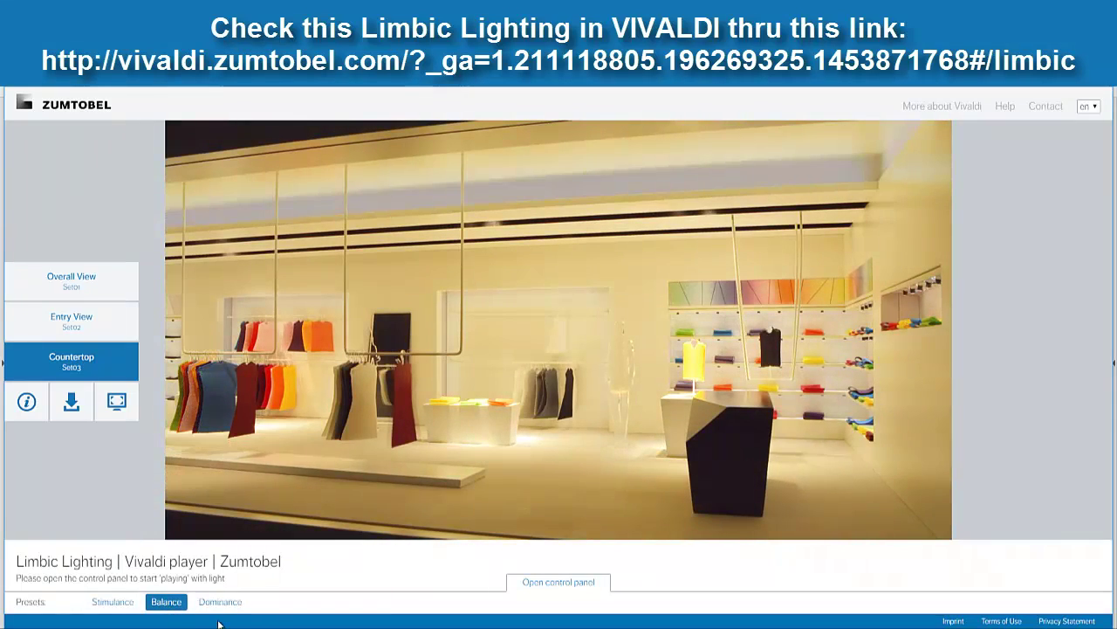
left_click(220, 604)
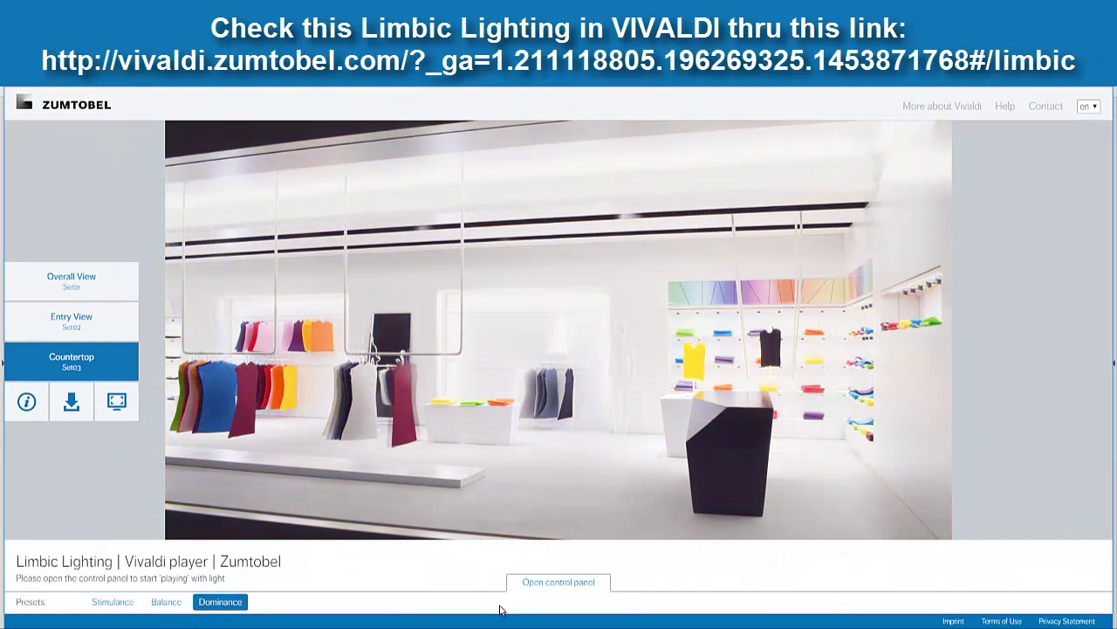
left_click(549, 588)
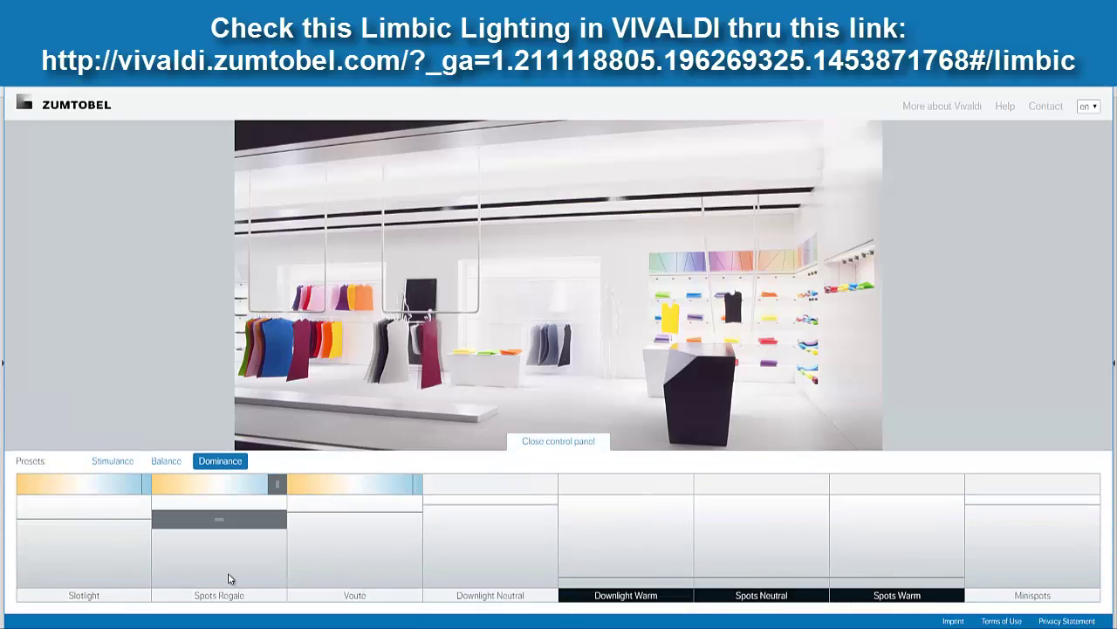
Set Spots Regale to 100 % in the Countertop view, dim every other luminaire group to 0 %, and close the luminaire controls
left_click_drag(222, 536, 220, 503)
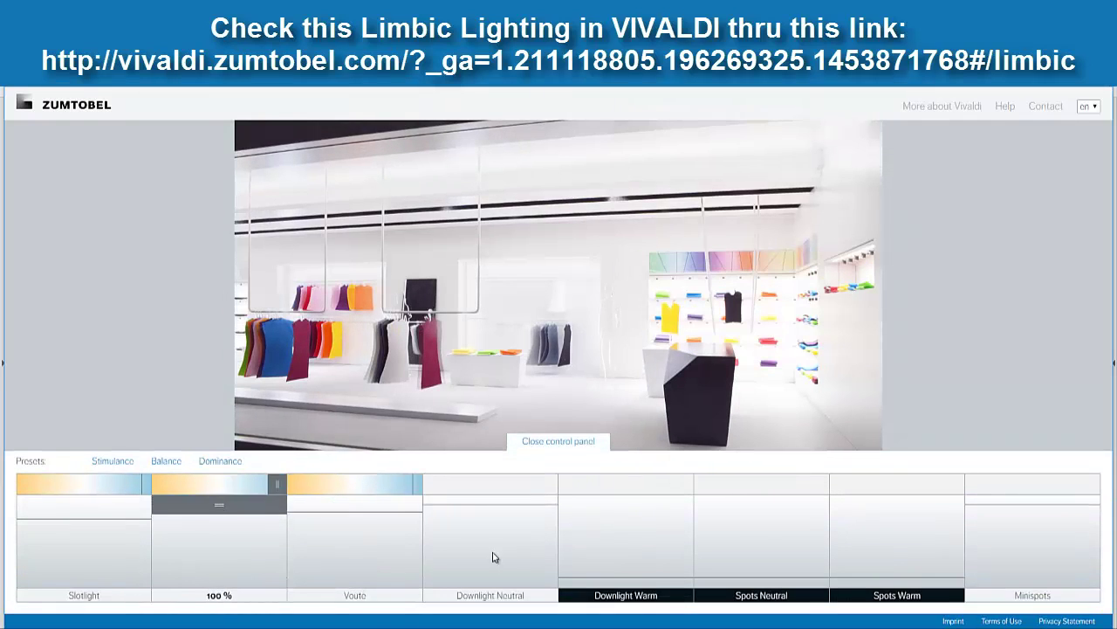
left_click_drag(393, 525, 392, 602)
left_click_drag(515, 509, 515, 603)
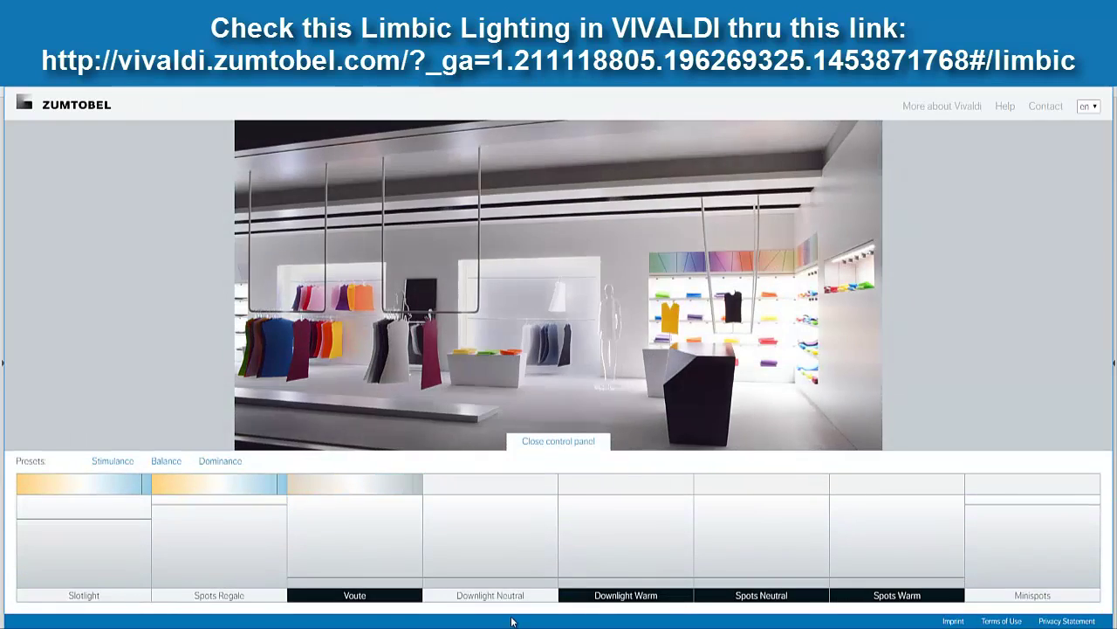
left_click_drag(620, 527, 666, 603)
left_click_drag(1060, 508, 1063, 602)
left_click_drag(126, 522, 119, 591)
left_click_drag(213, 518, 219, 497)
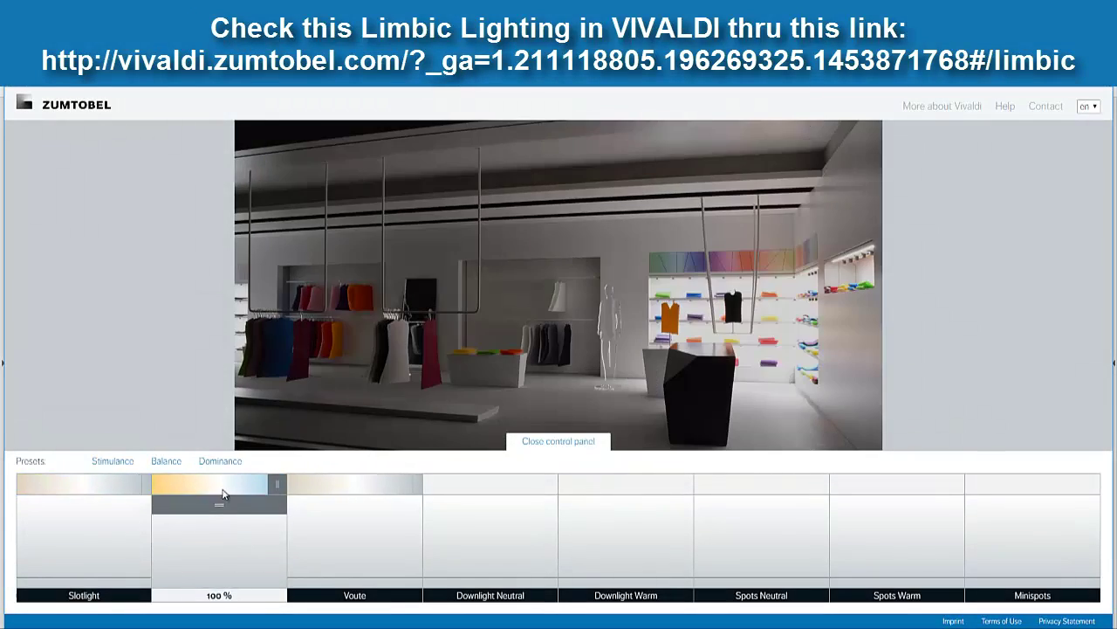
left_click(519, 443)
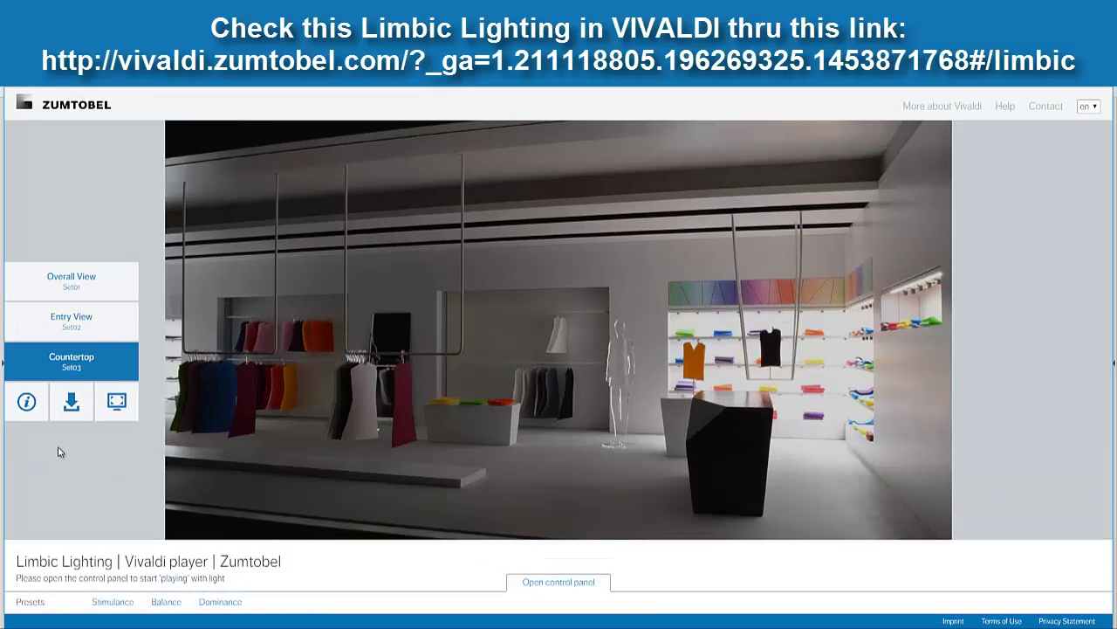
Switch to Entry View, open the luminaire controls, and dim Downlight Neutral and Downlight Warm to 0 %
left_click(98, 336)
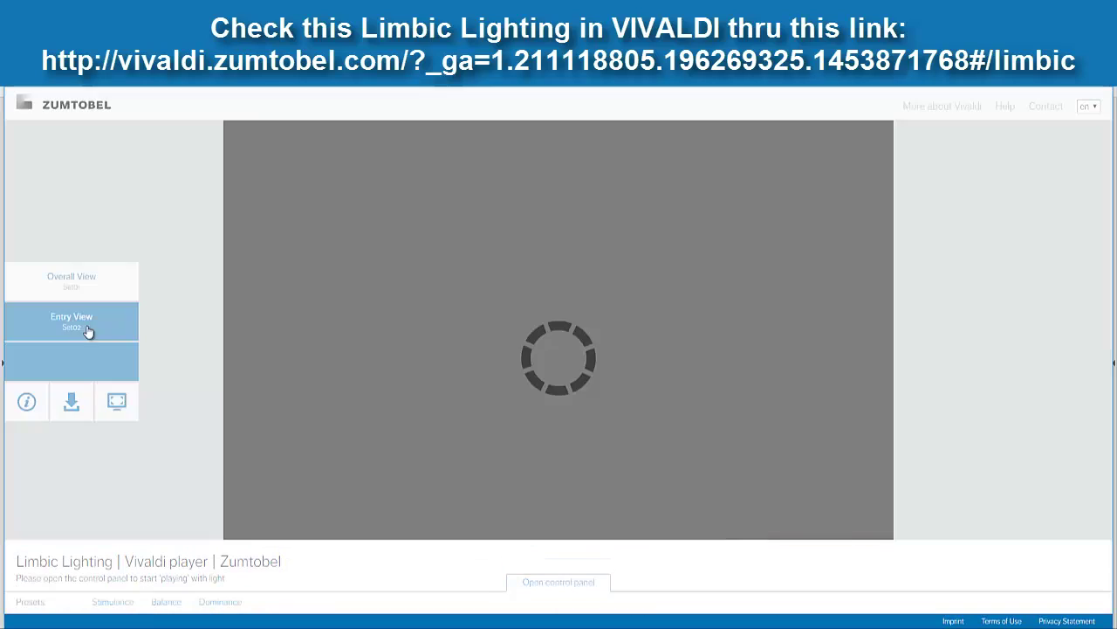
left_click(513, 594)
mouse_move(216, 578)
left_mouse_down()
mouse_move(217, 497)
mouse_move(220, 569)
left_mouse_up()
mouse_move(92, 577)
left_mouse_down()
mouse_move(100, 483)
mouse_move(99, 585)
left_mouse_up()
left_click_drag(489, 572, 502, 595)
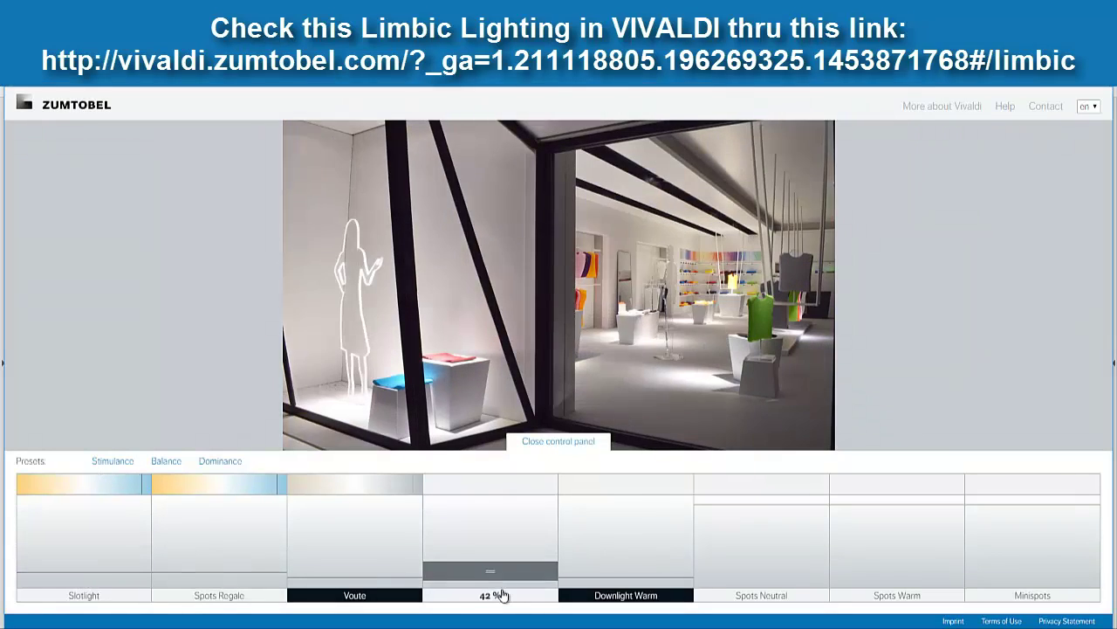
mouse_move(640, 576)
left_mouse_down()
mouse_move(640, 499)
mouse_move(637, 591)
left_mouse_up()
Dim Spots Neutral to 0 %, set Minispots to 100 %, and turn Spots Warm off and back up to nearly full brightness
left_click_drag(762, 505, 774, 611)
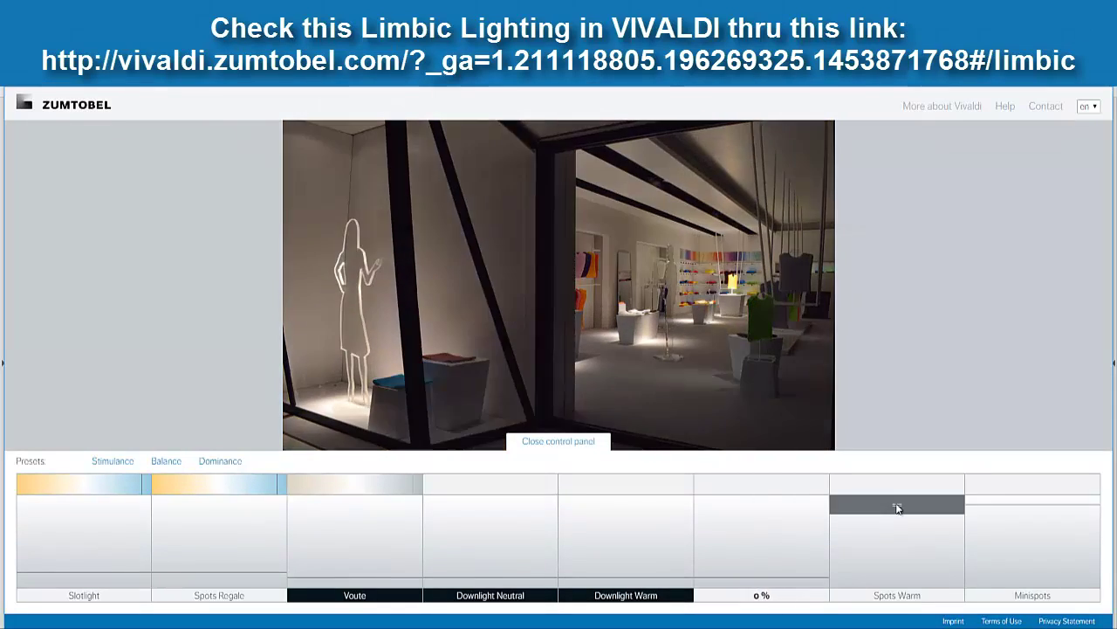
left_click_drag(898, 508, 904, 604)
left_click_drag(1015, 507, 1015, 481)
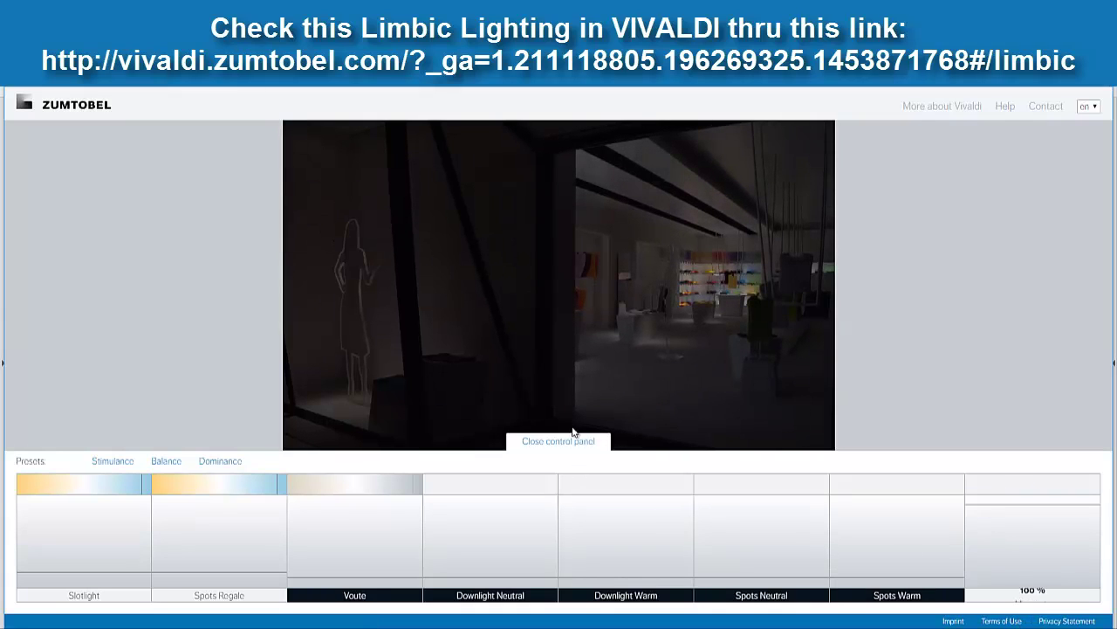
left_click_drag(865, 573, 865, 505)
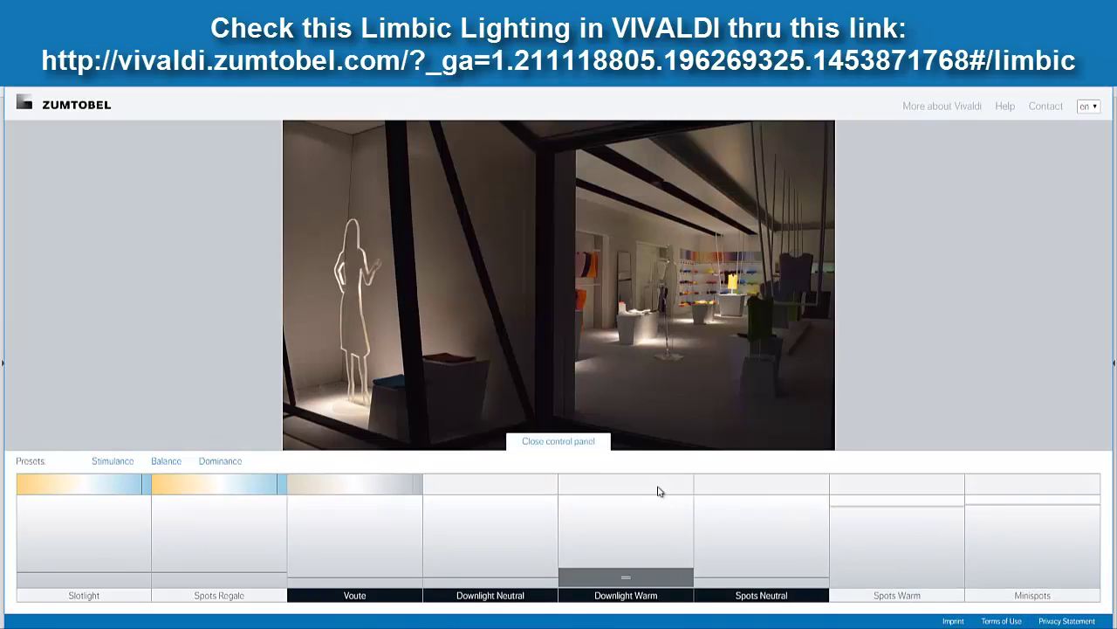
left_click(564, 443)
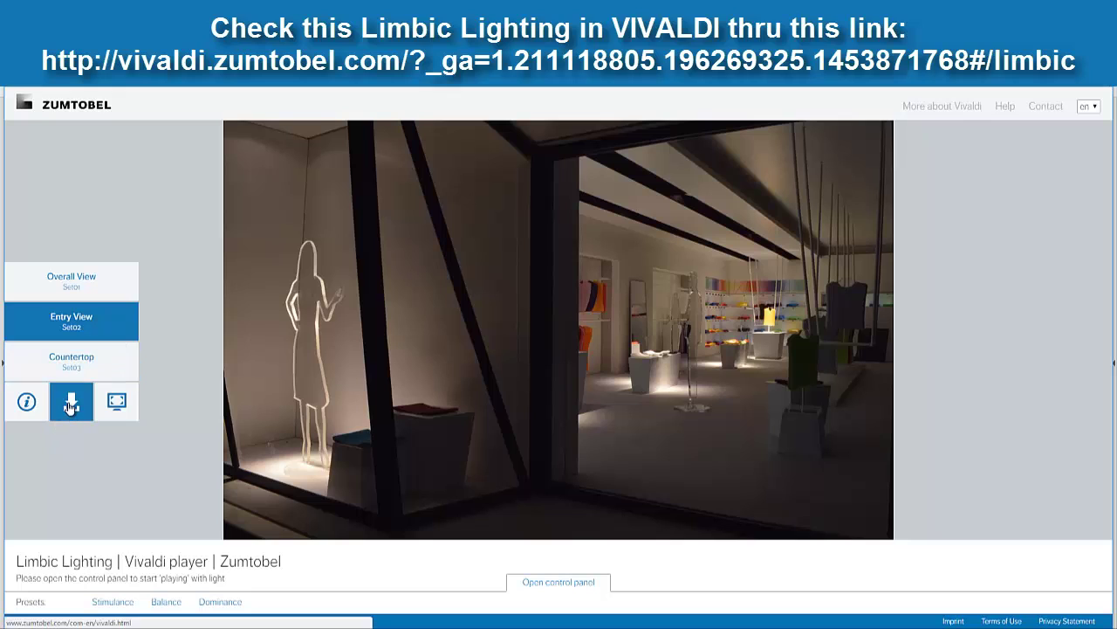
View the VIVALDI download page, return to the Limbic Lighting player, and toggle how the shop image is fitted to the window
left_click(69, 403)
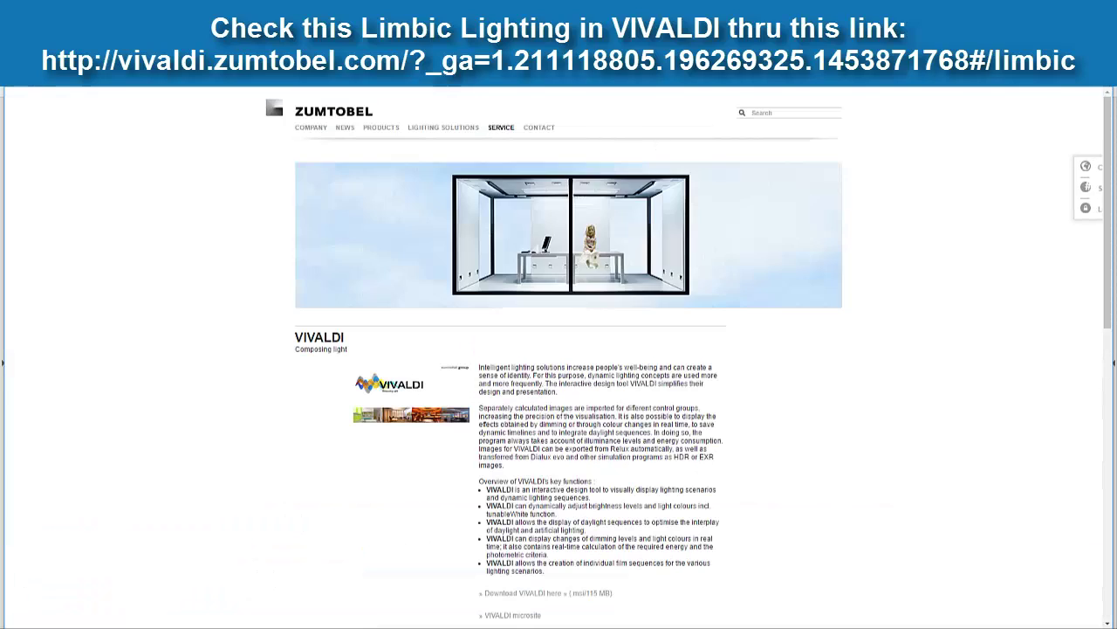
left_click(20, 73)
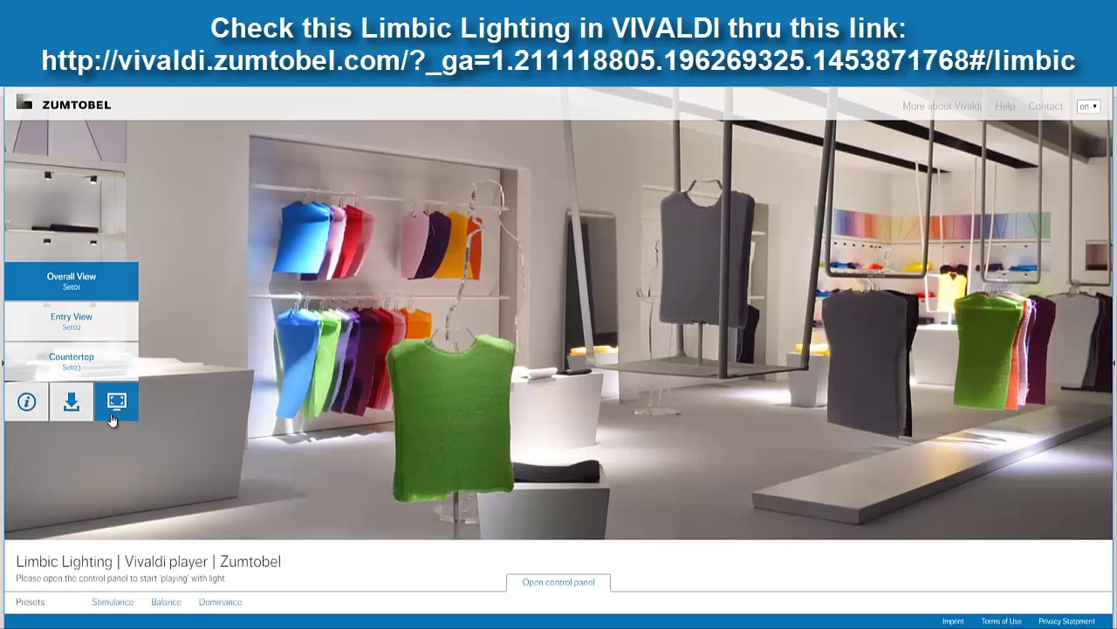
left_click(116, 403)
left_click(116, 401)
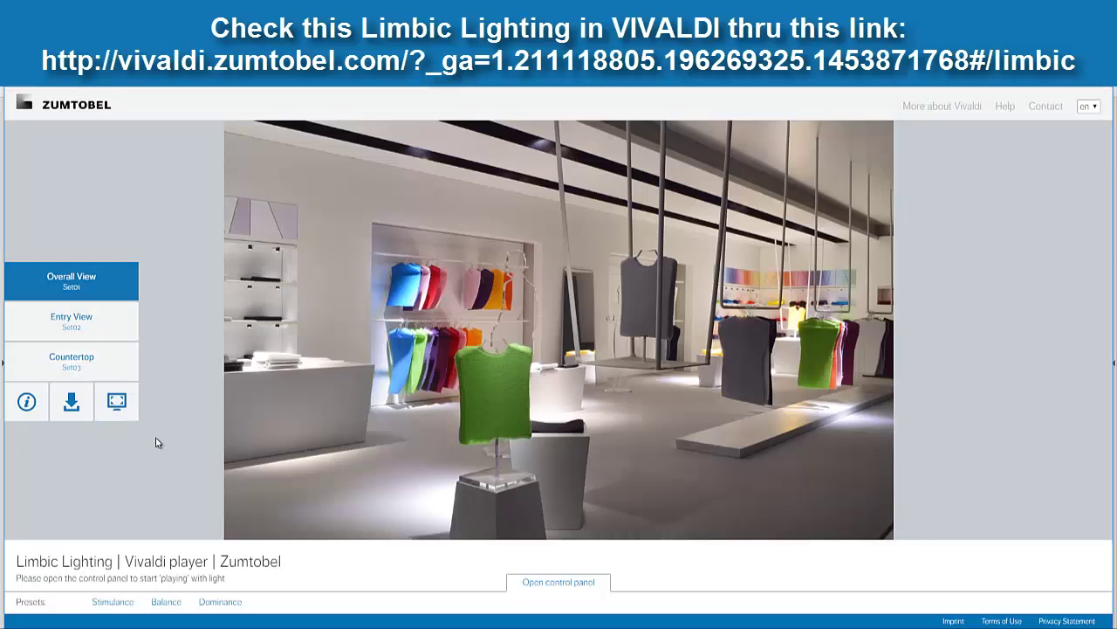